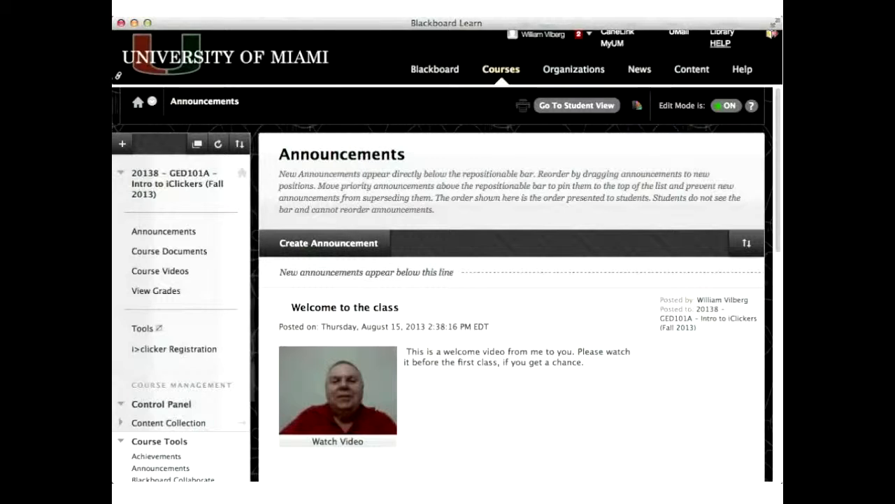
- Open the Blackboard Collaborate tool from the course's Course Tools section
left_click(123, 444)
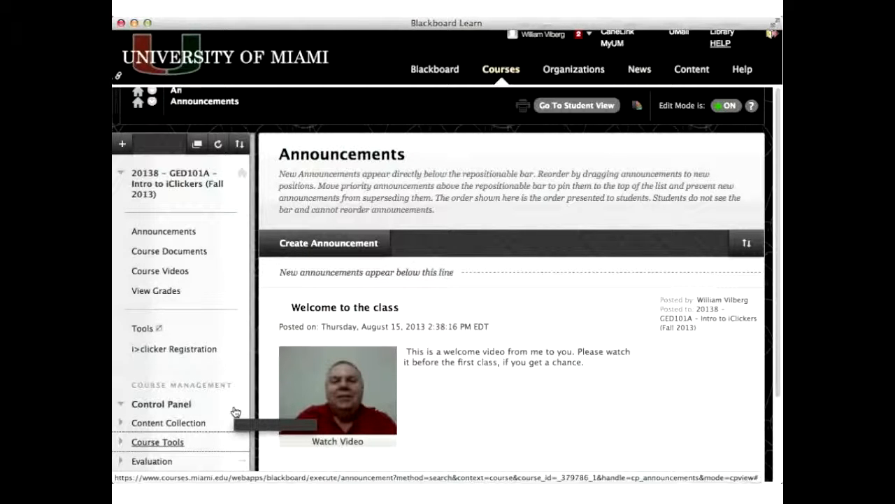
scroll(235, 412, "down", 2)
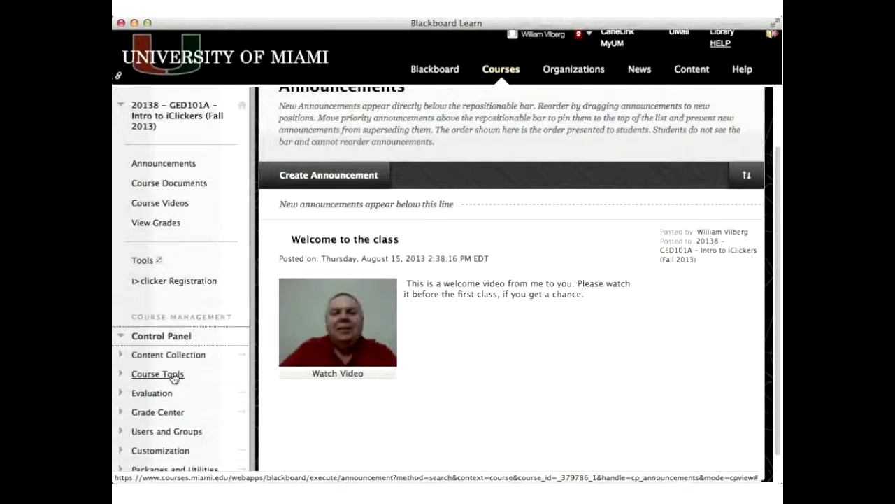
left_click(174, 377)
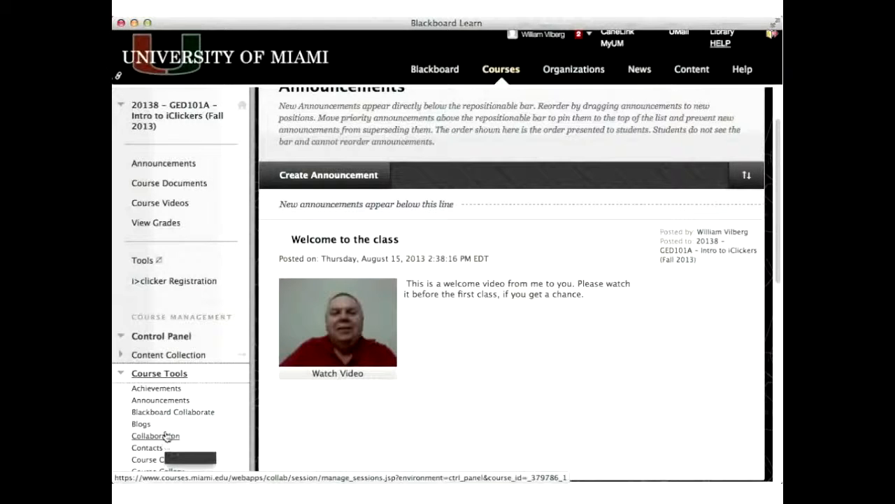
left_click(175, 376)
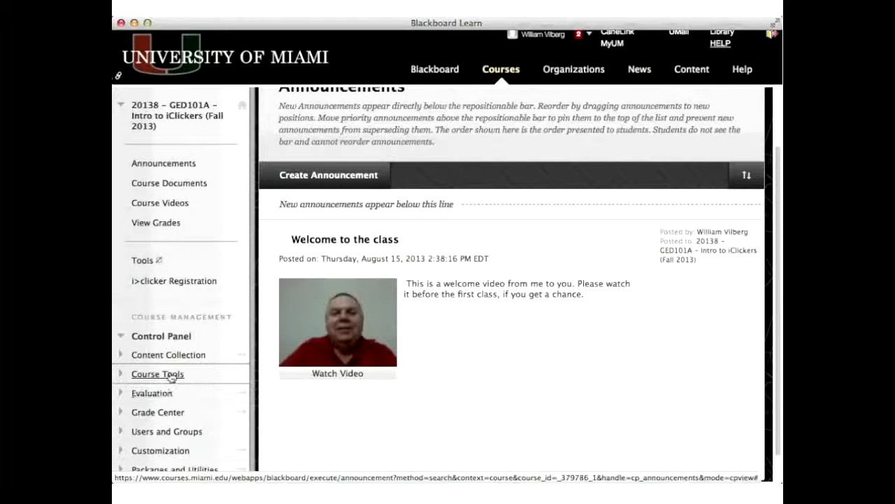
left_click(172, 376)
left_click(174, 412)
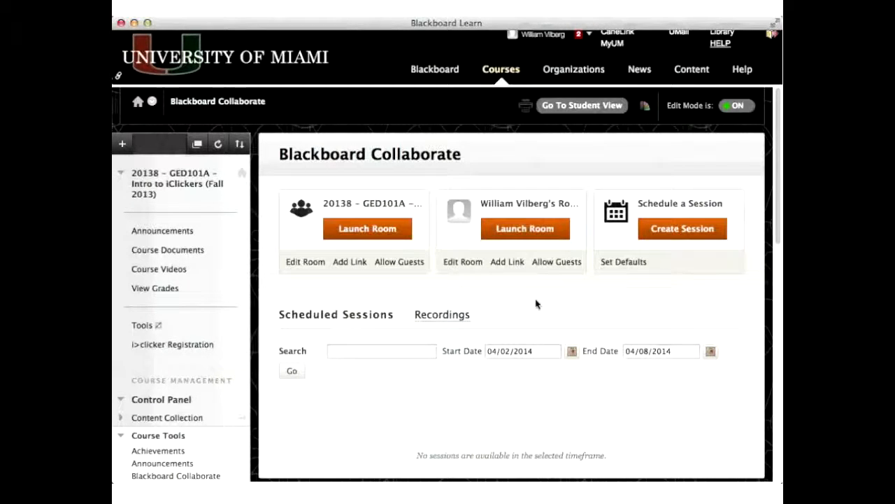
- Examine the Recordings and Scheduled Sessions lists along with their start and end date filters
left_click(441, 315)
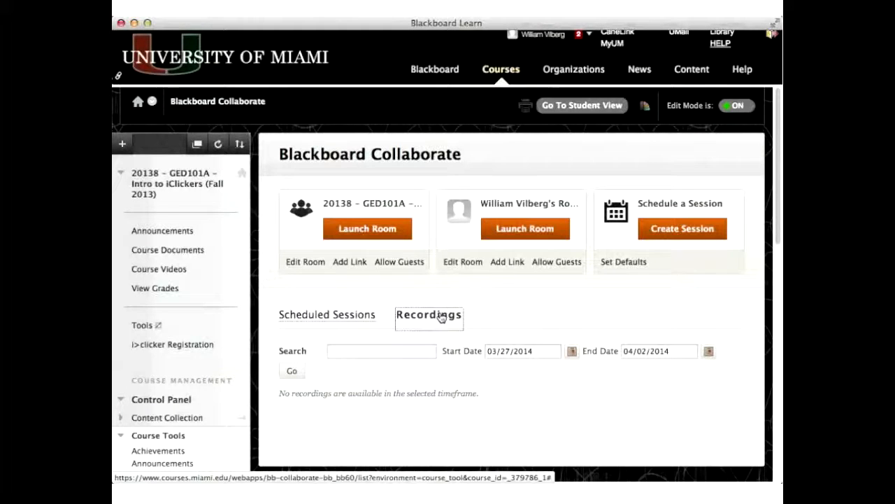
left_click_drag(536, 352, 478, 352)
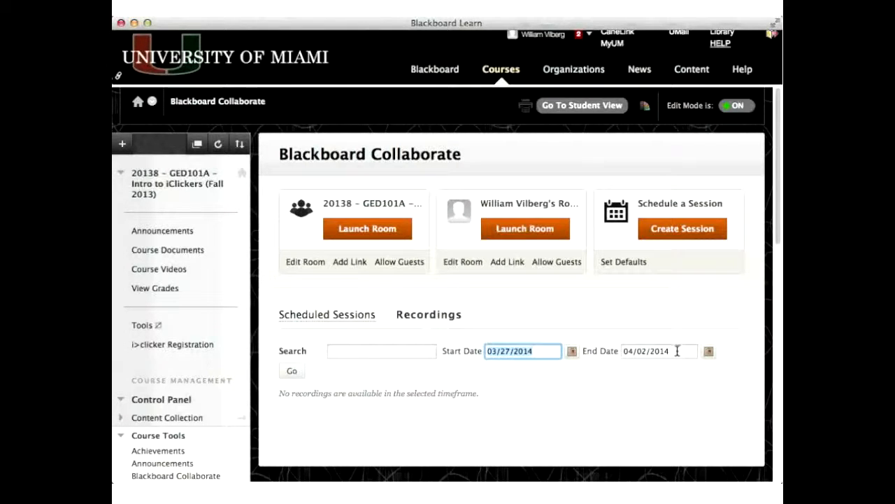
left_click_drag(680, 352, 617, 351)
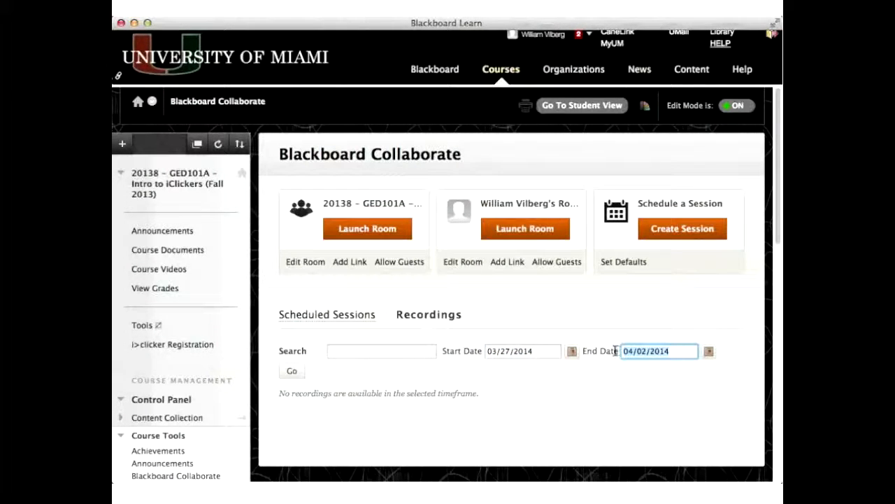
left_click(333, 315)
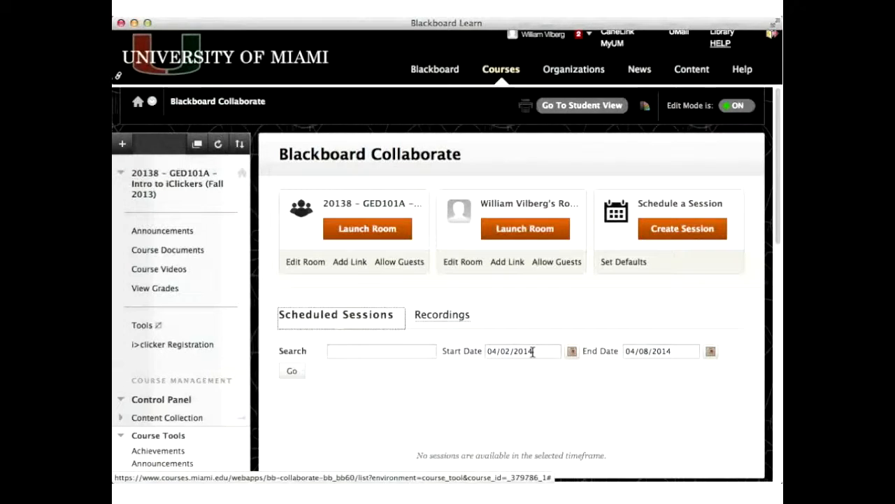
left_click(677, 353)
key("super+a")
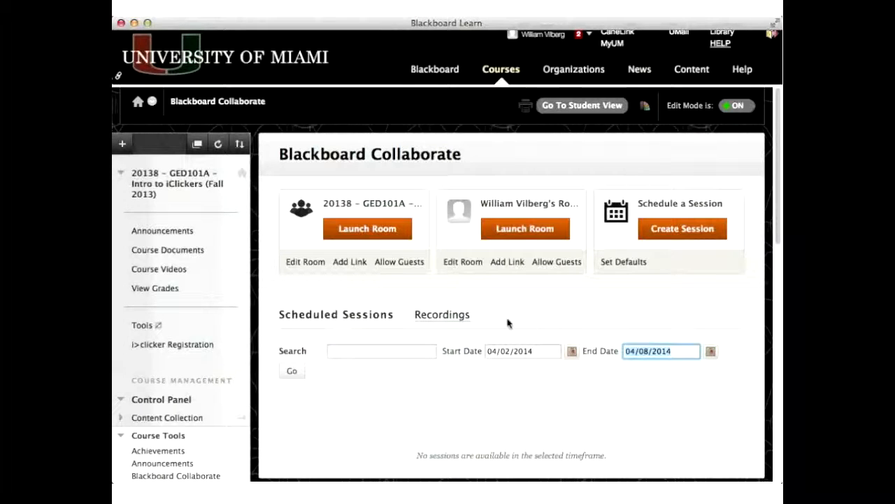
left_click(443, 315)
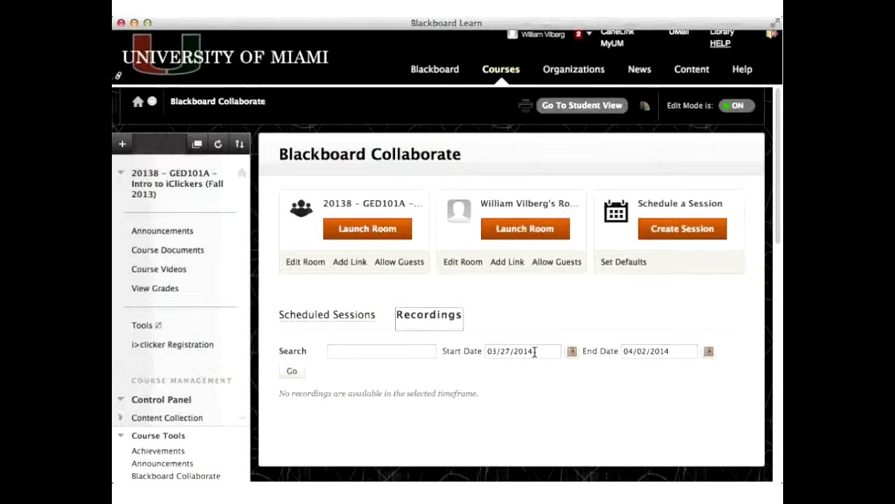
left_click(526, 310)
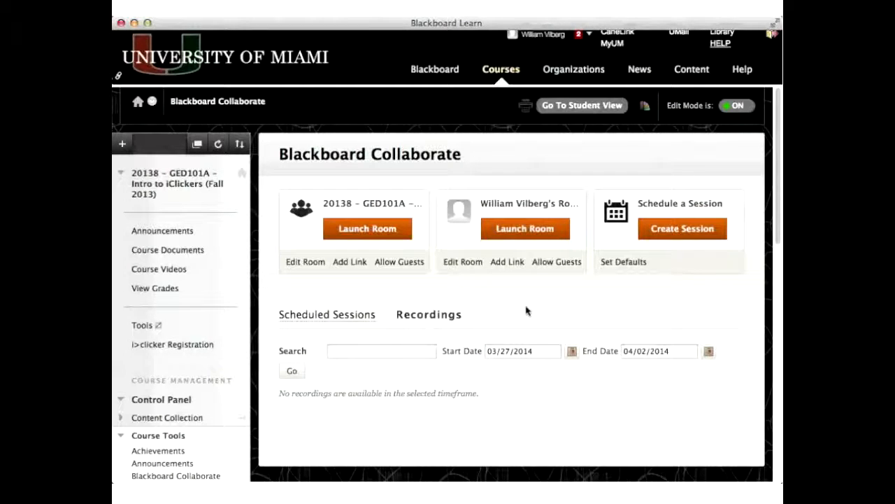
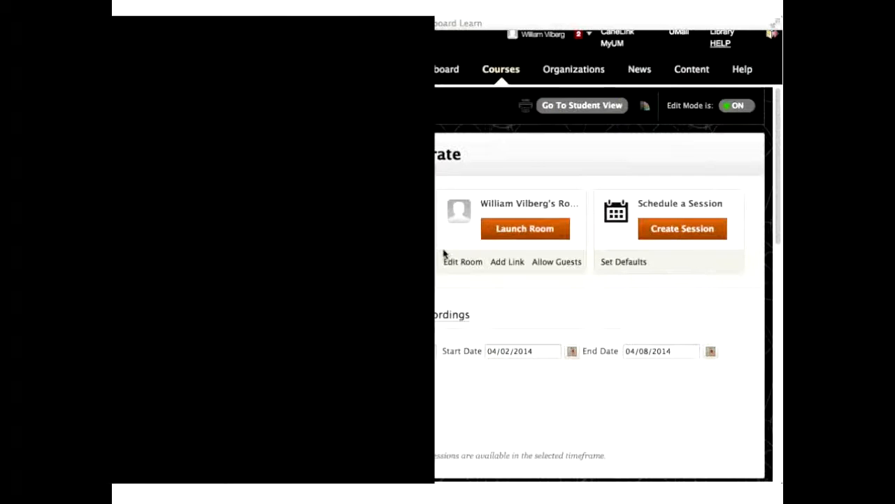
- Open the course's Announcements page from the course menu
left_click(295, 25)
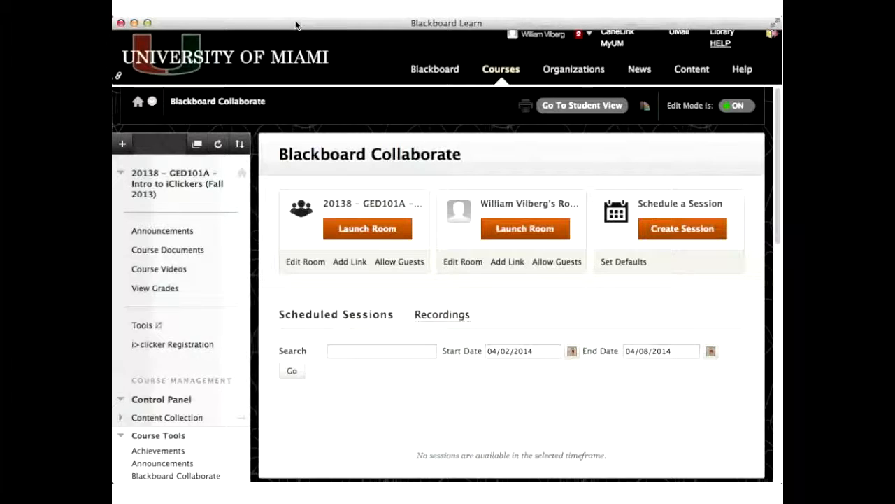
left_click(180, 234)
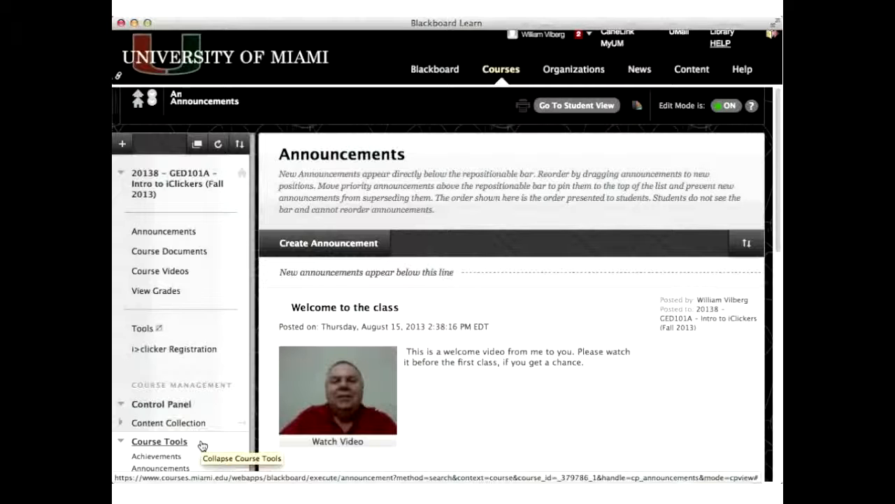
- Add a new content area named Webinars to the course menu, making it available to users
left_click(122, 145)
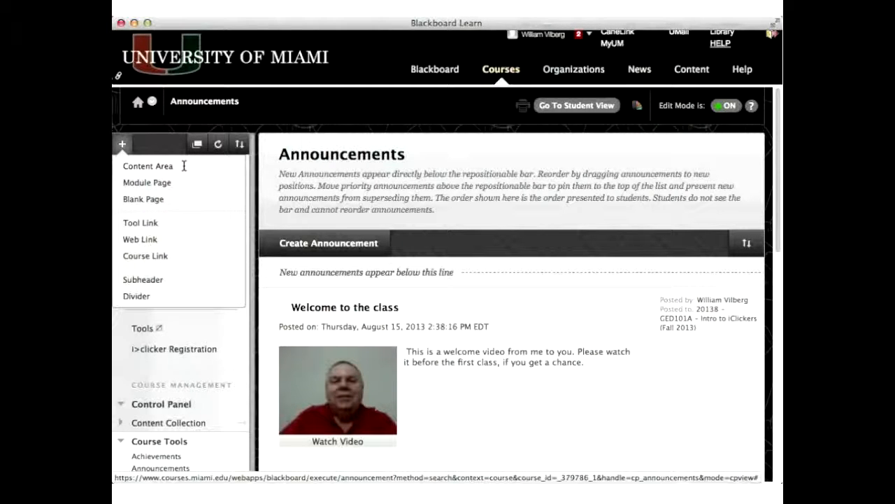
left_click(184, 165)
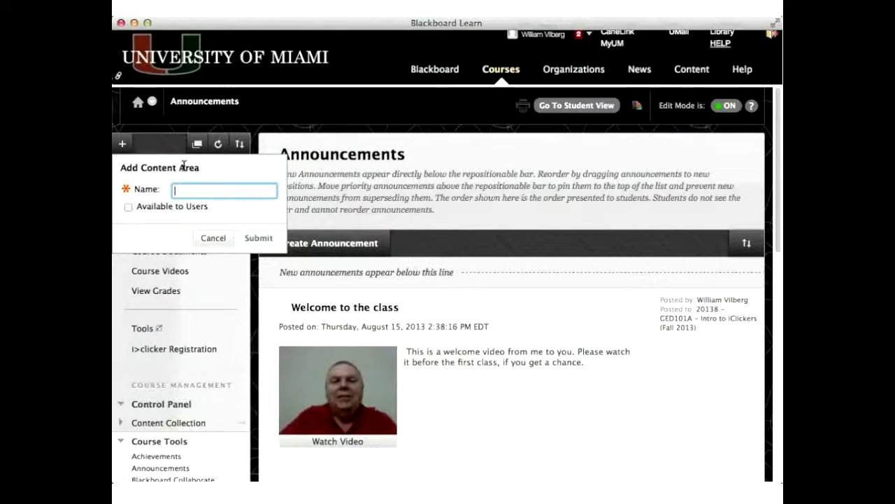
type("Webinars")
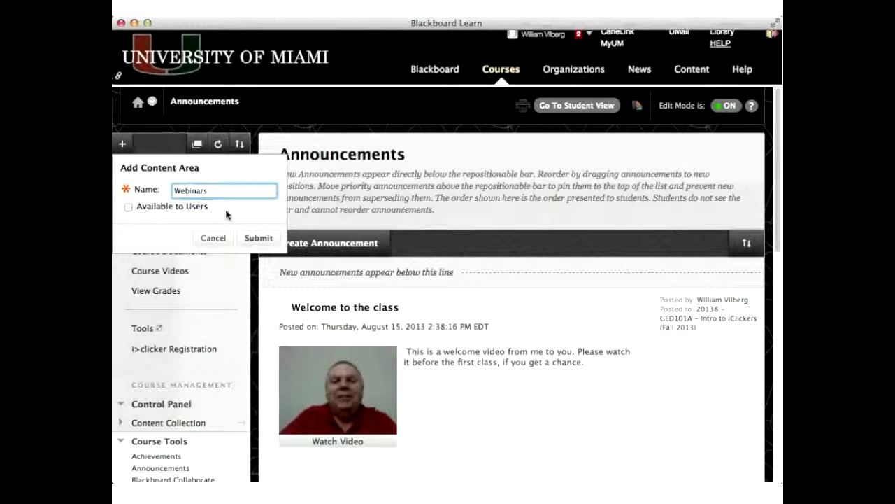
left_click(128, 210)
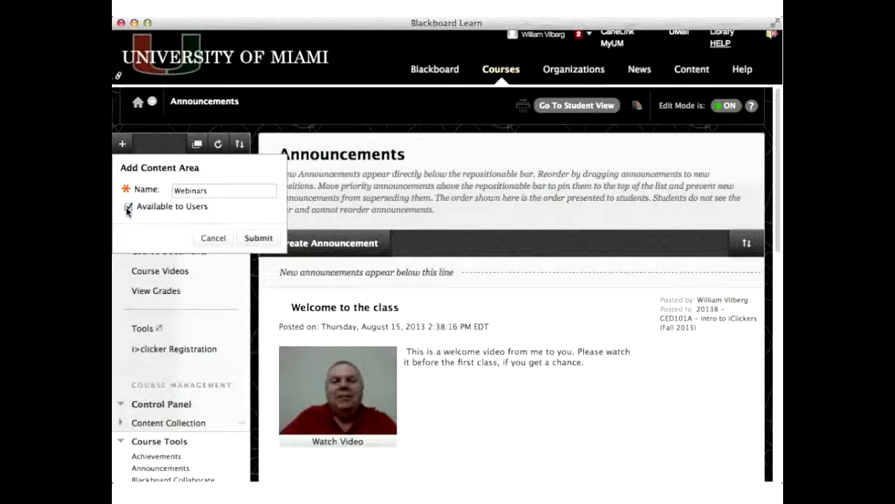
left_click(268, 241)
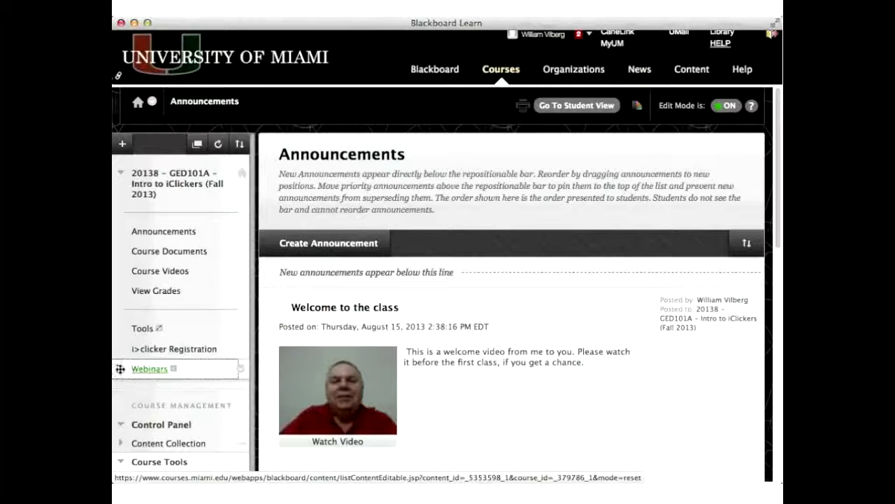
- Move the Webinars entry up in the course menu to sit just below Course Documents
left_click_drag(121, 369, 126, 328)
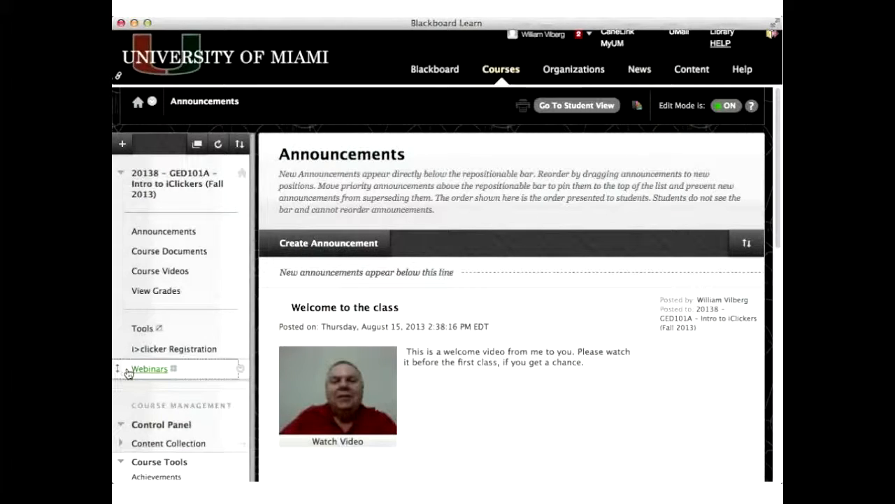
left_click_drag(119, 368, 265, 267)
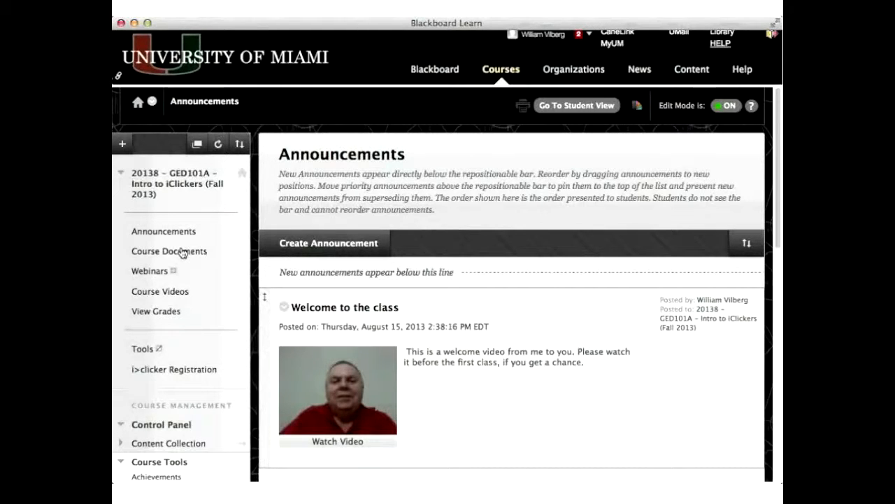
- Open the empty Webinars content area and browse the Build Content options
left_click(174, 281)
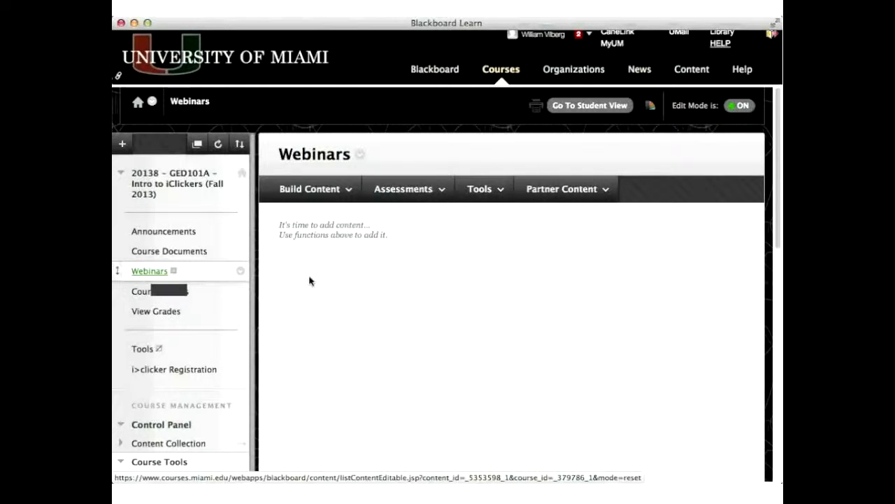
left_click(327, 194)
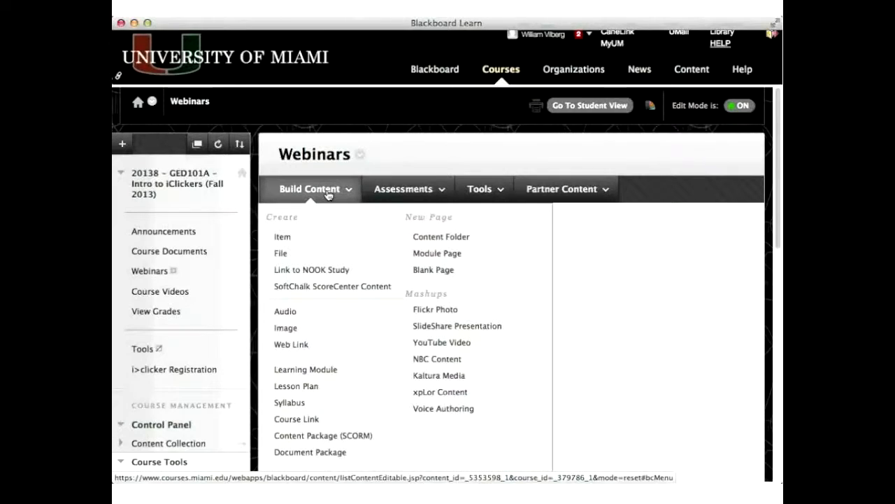
left_click(420, 163)
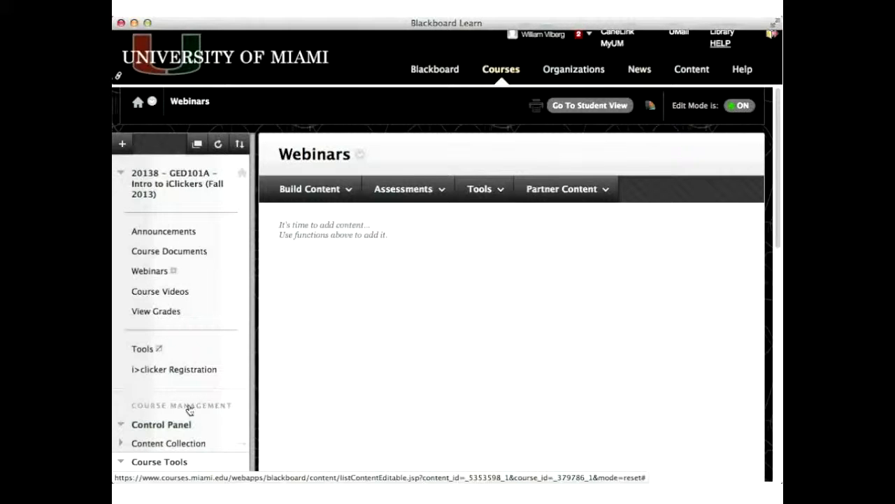
- Open Blackboard Collaborate from Course Tools and start adding a course link for the course room
scroll(187, 405, "down", 3)
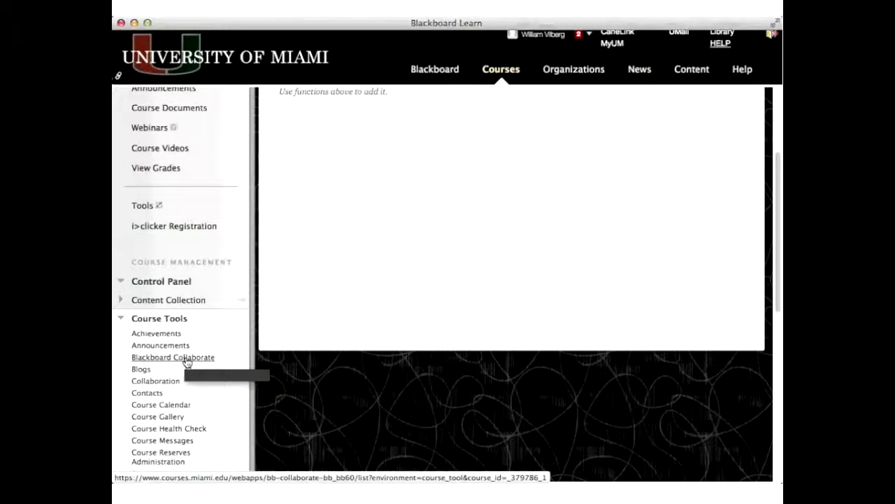
left_click(186, 358)
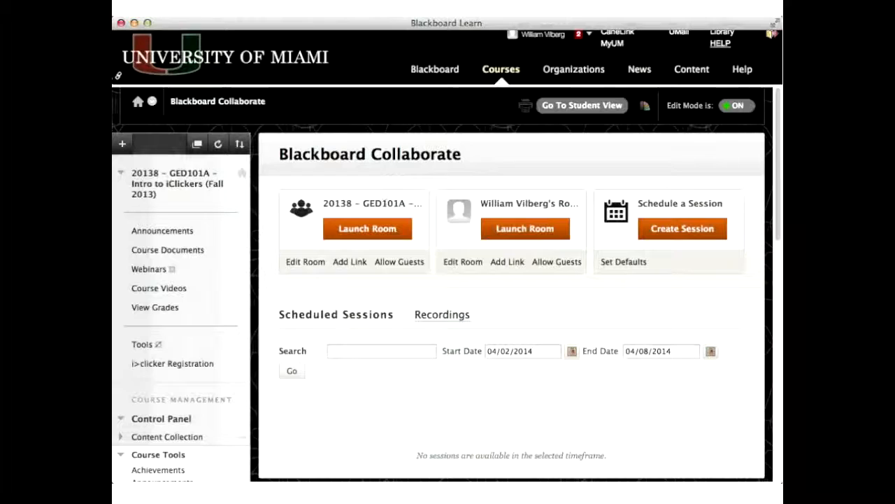
left_click_drag(324, 204, 420, 207)
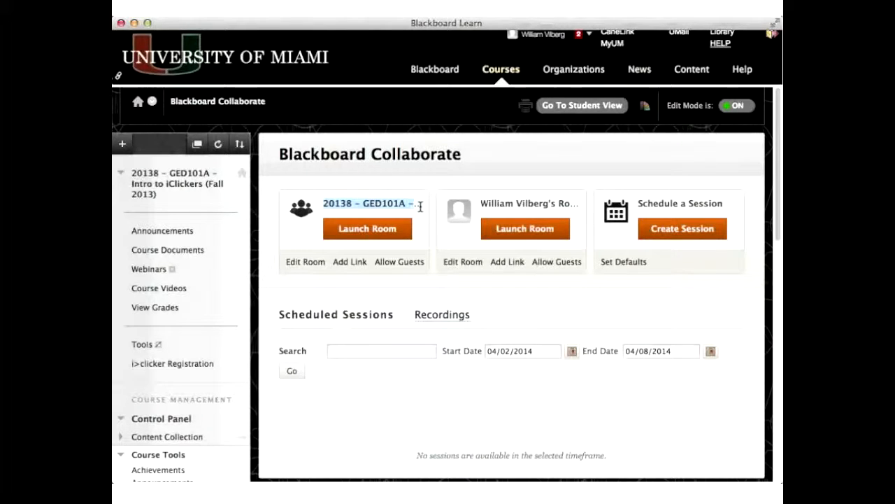
left_click(351, 263)
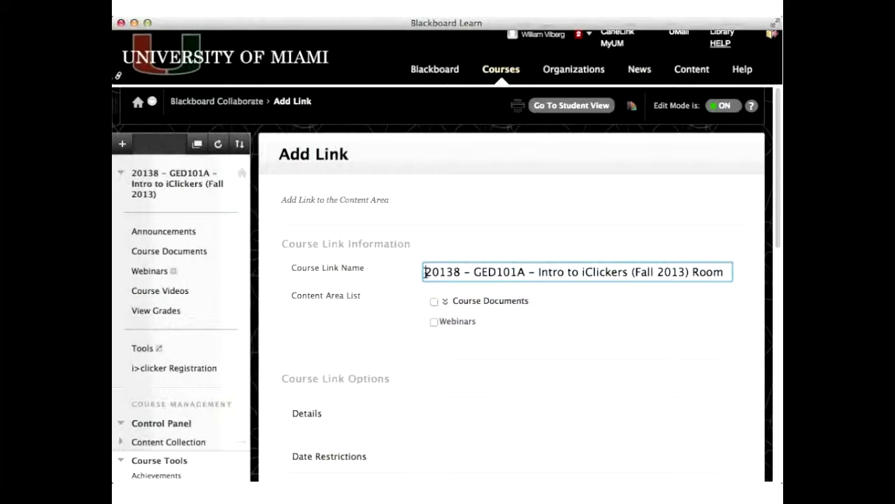
- Rename the course link as Session from New York - Wednesday, April 9, 2014
left_click_drag(425, 272, 715, 286)
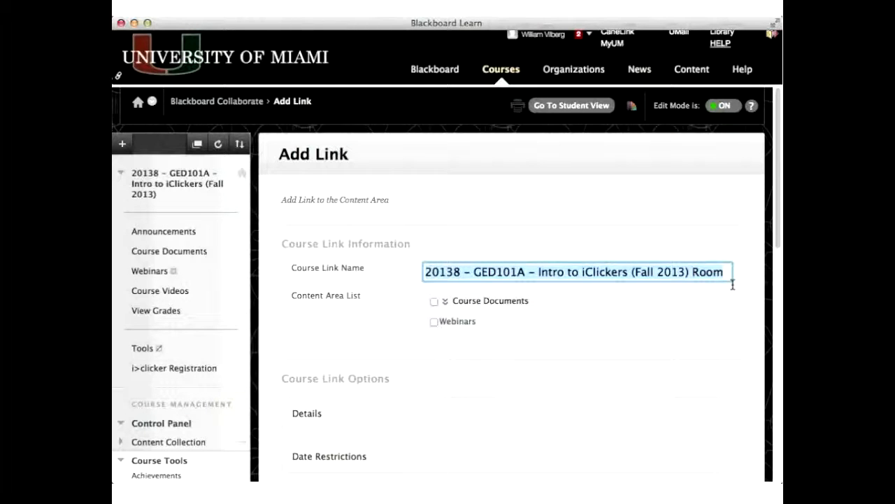
key("BackSpace")
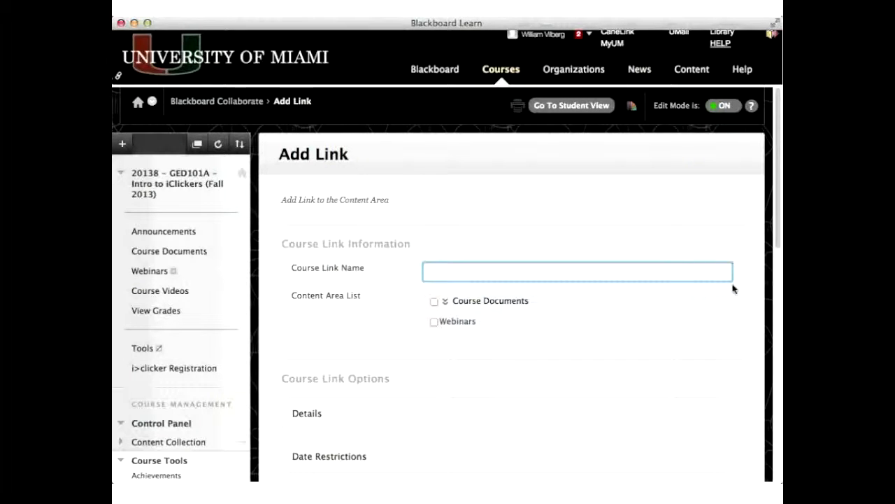
type("Session from New York - ")
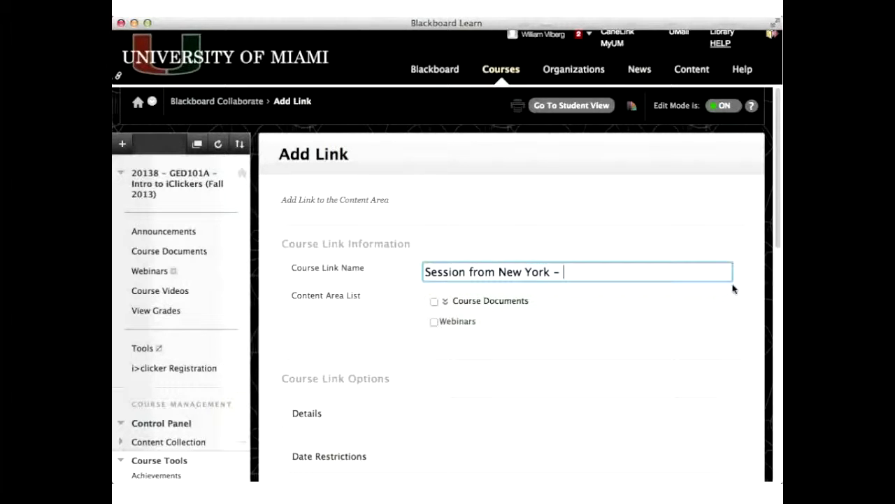
type("Wednesday, a")
key("BackSpace")
type("April ")
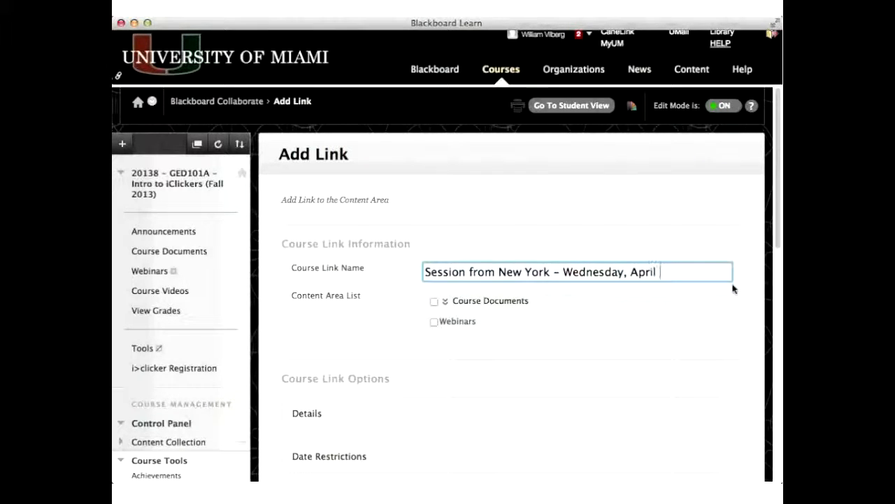
type("9, 2014")
- Place the link in the Webinars content area and expand the Details options
left_click(437, 314)
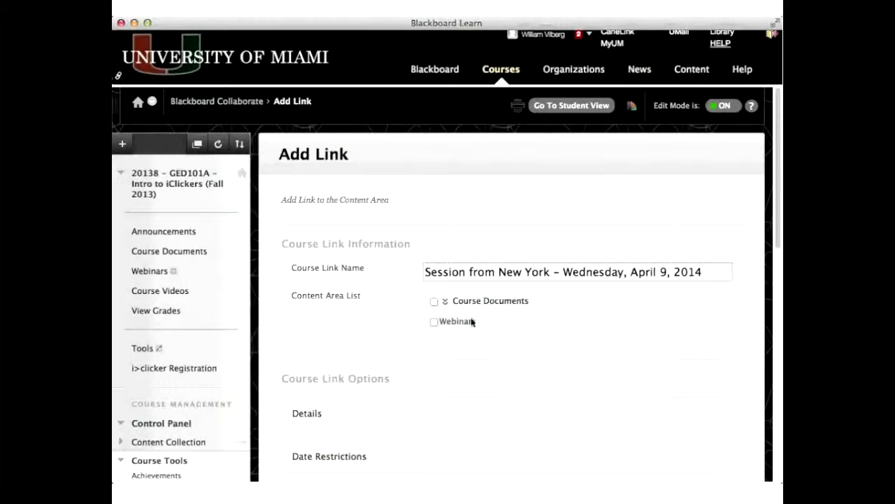
left_click(435, 322)
scroll(438, 354, "down", 3)
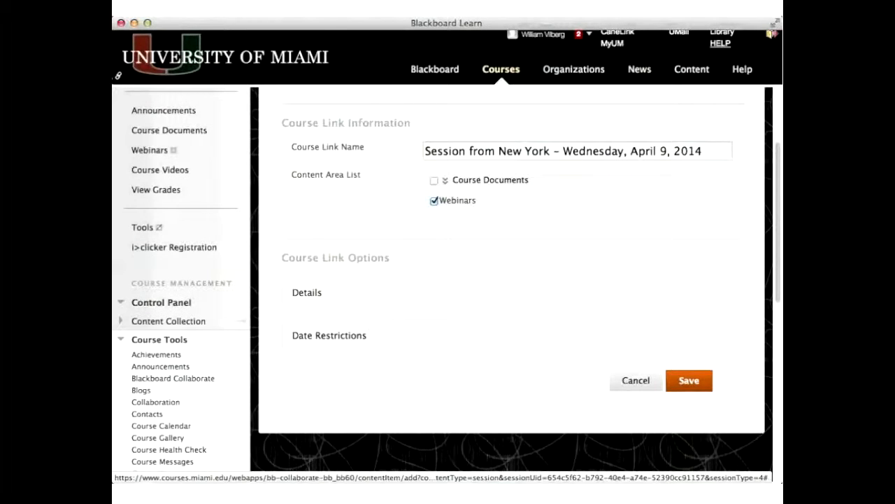
left_click(347, 299)
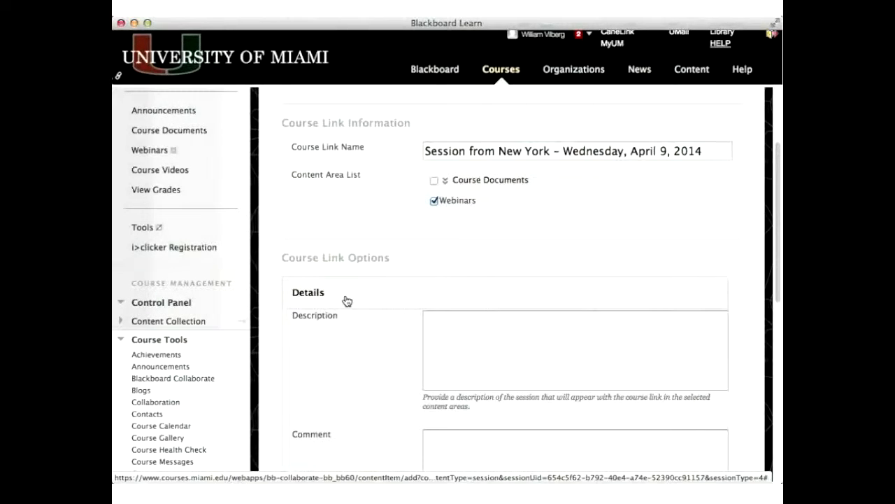
- Enter the description "This webinar will be used ... Click on the title above to join the webinar."
left_click(450, 320)
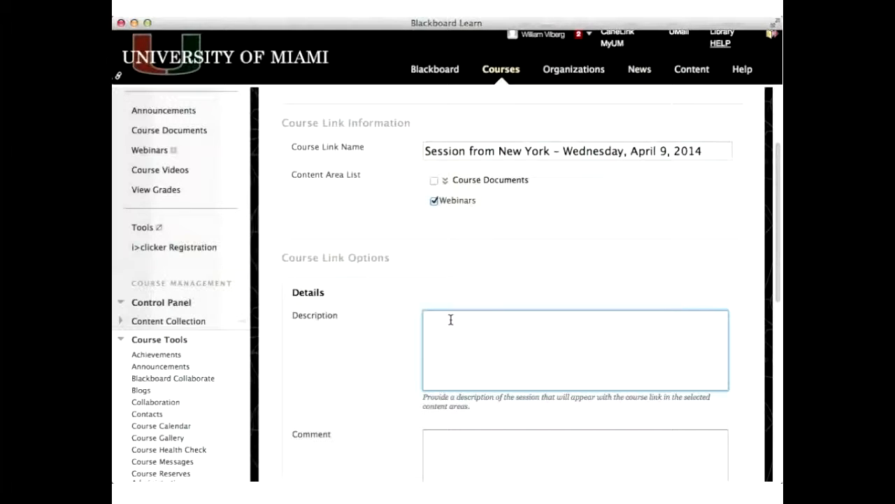
type("This webinar will be used ...")
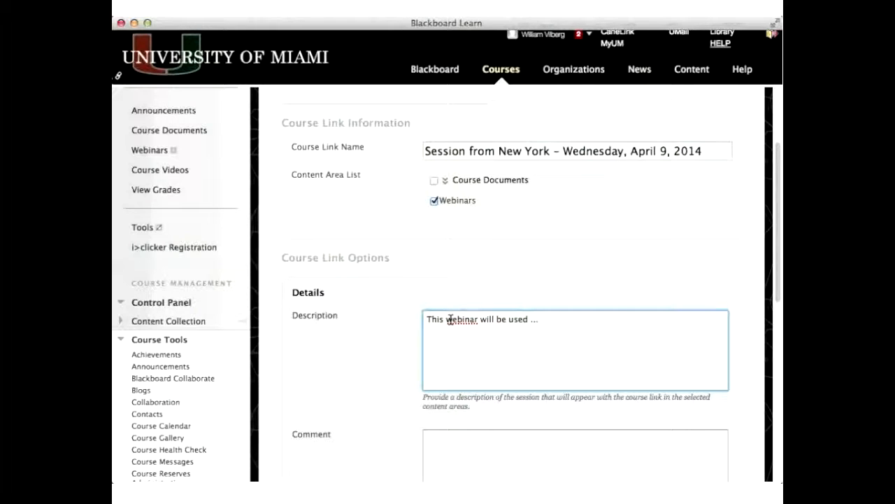
scroll(451, 319, "down", 2)
type("Click on the title above to ")
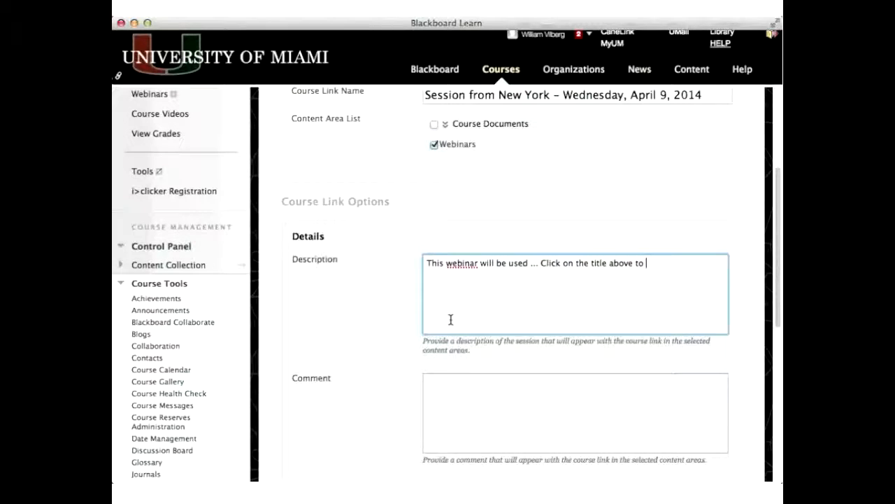
type("open the webinar.")
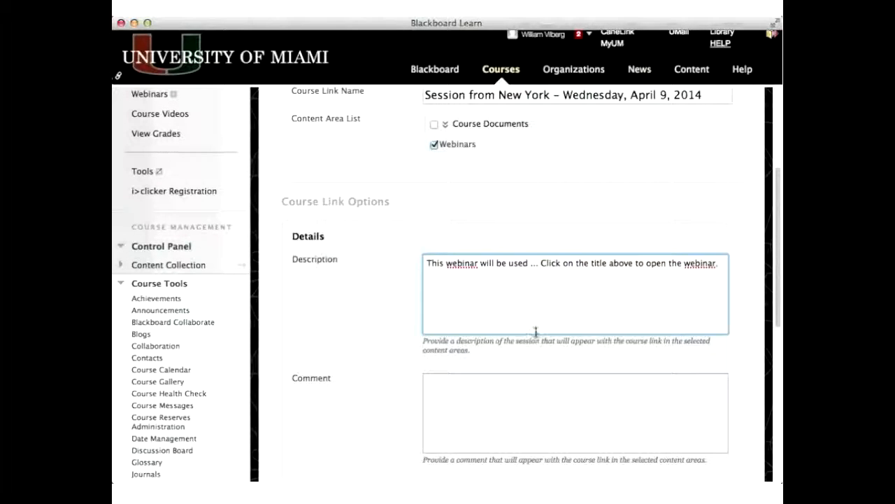
double_click(653, 263)
type("join")
- Enter the comment "You should test this process at least 24 hours before the session ..."
left_click(512, 384)
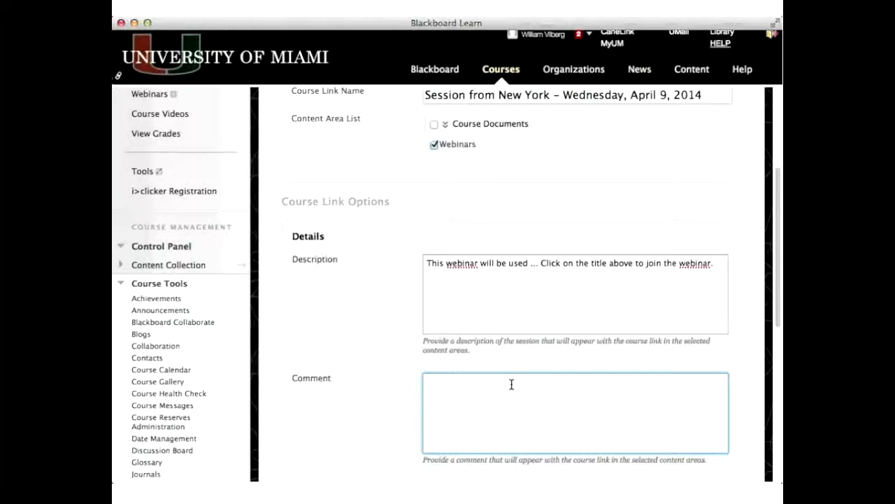
type("You should test this process at least 2")
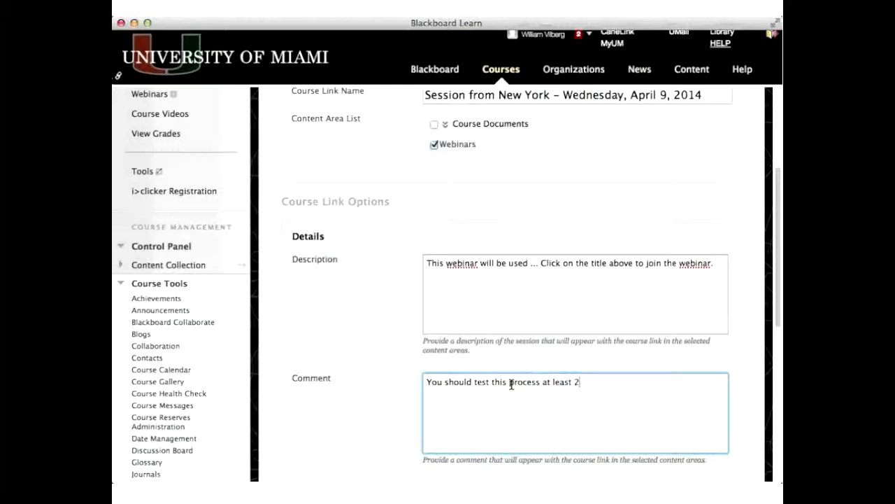
type("4 hours before the ses")
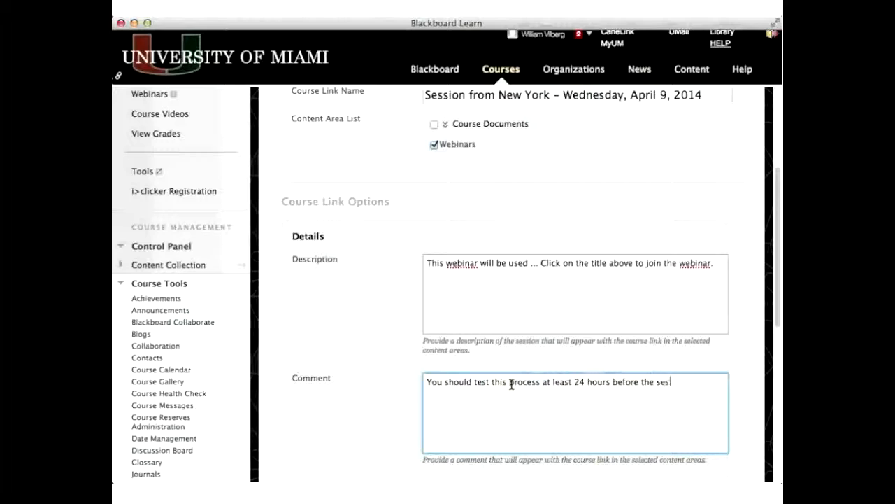
type("sion ...")
left_click(374, 412)
- Switch the Required option on and expand the Date Restrictions section
scroll(371, 400, "down", 1)
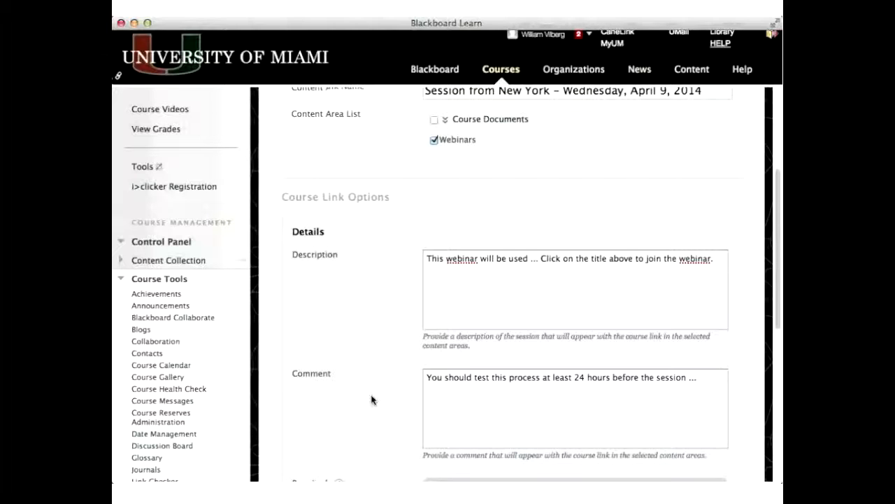
scroll(371, 399, "down", 3)
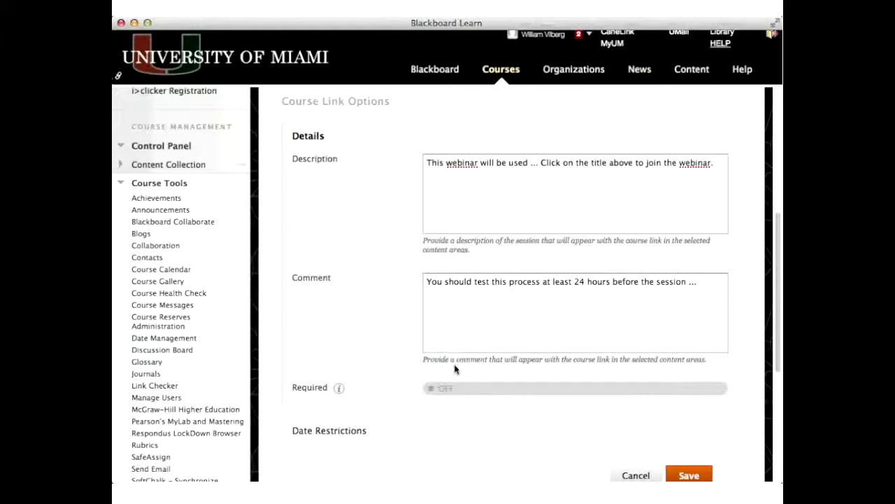
left_click(444, 392)
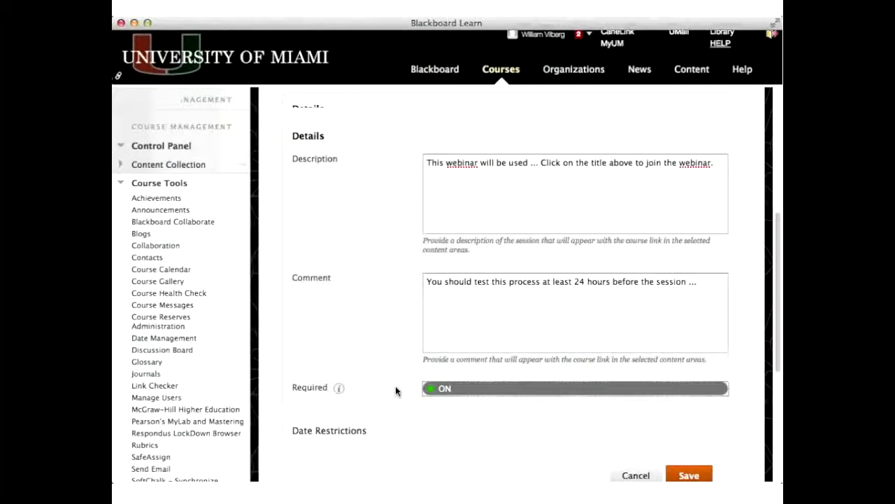
scroll(396, 391, "down", 2)
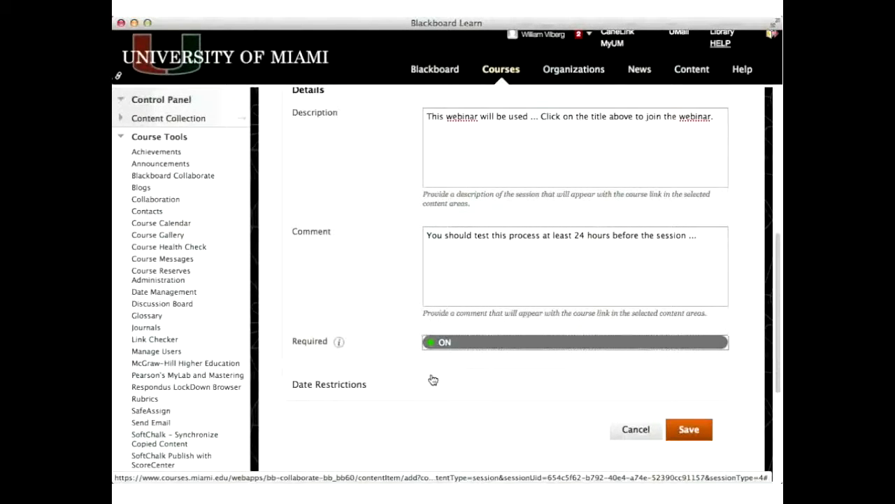
left_click(400, 389)
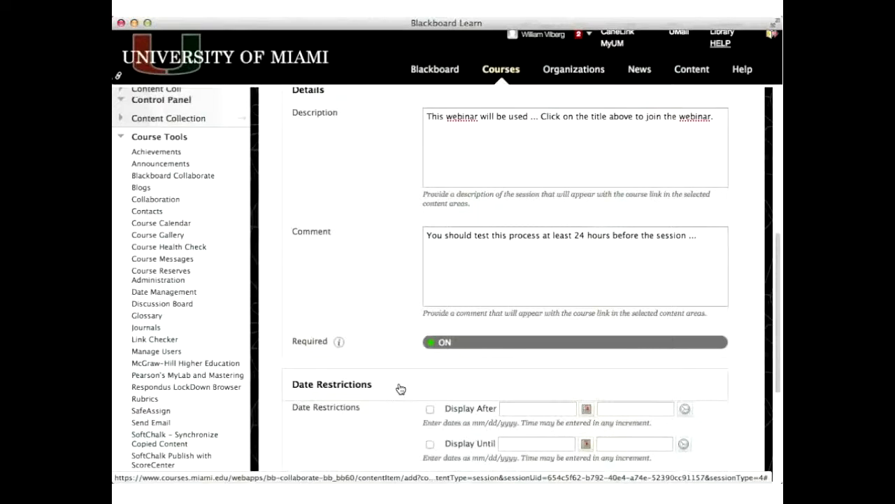
- Collapse the Date Restrictions section and save the course link
scroll(400, 389, "down", 2)
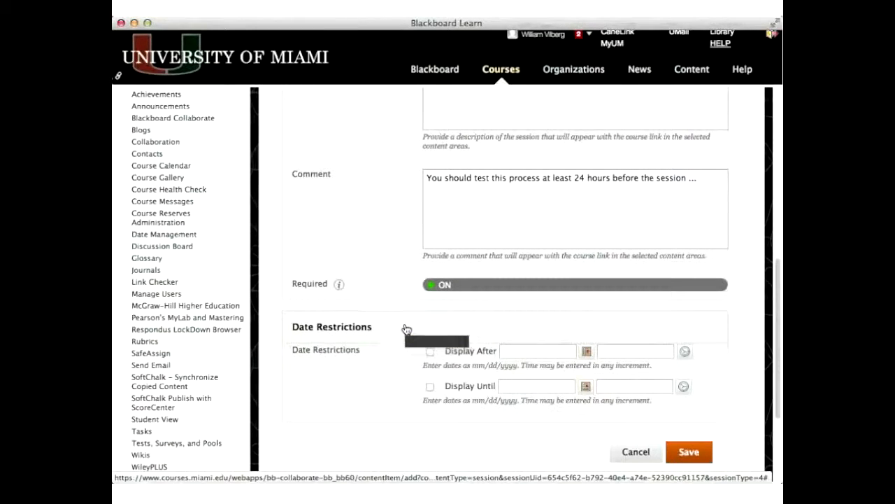
left_click(406, 329)
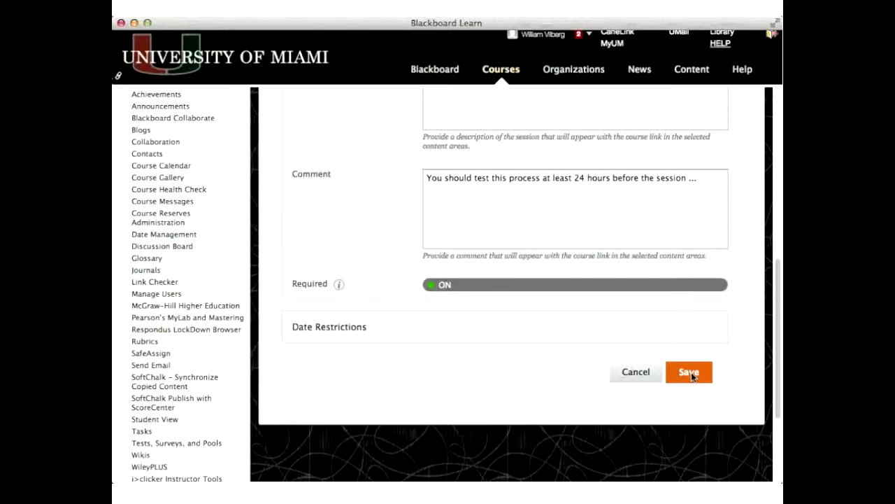
left_click(691, 372)
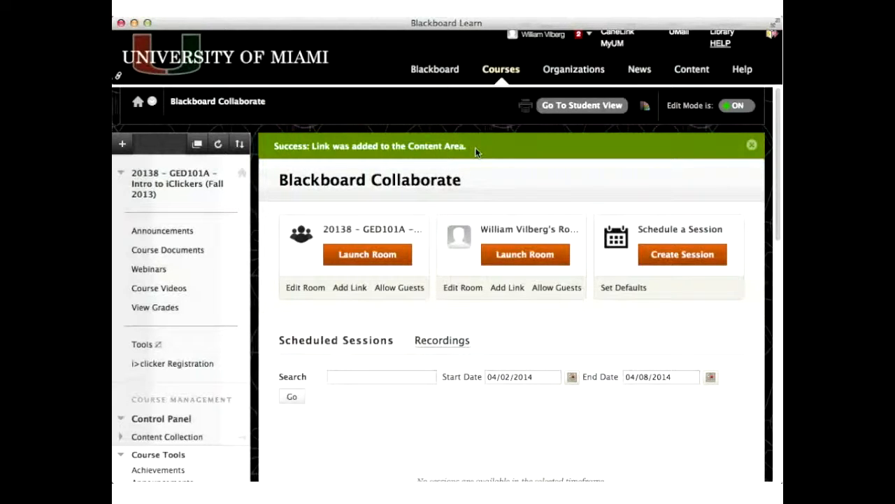
- Open the Webinars content area and view the new session link's options menu
left_click(150, 270)
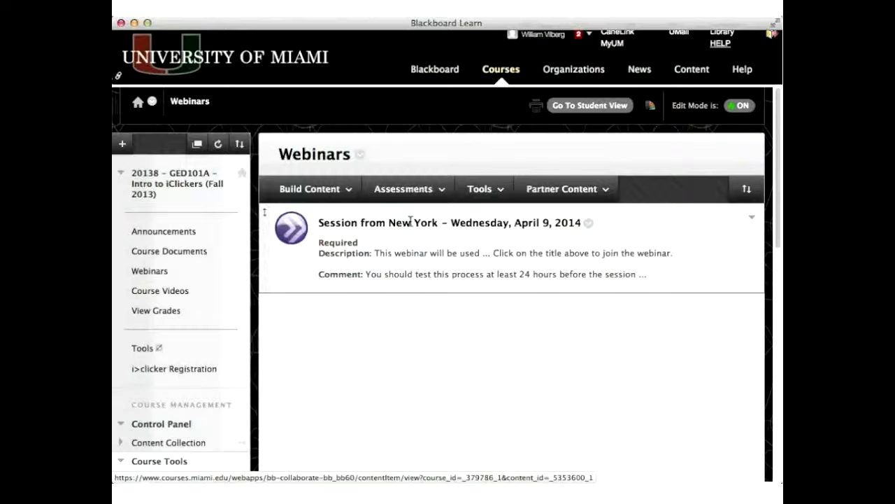
left_click(589, 223)
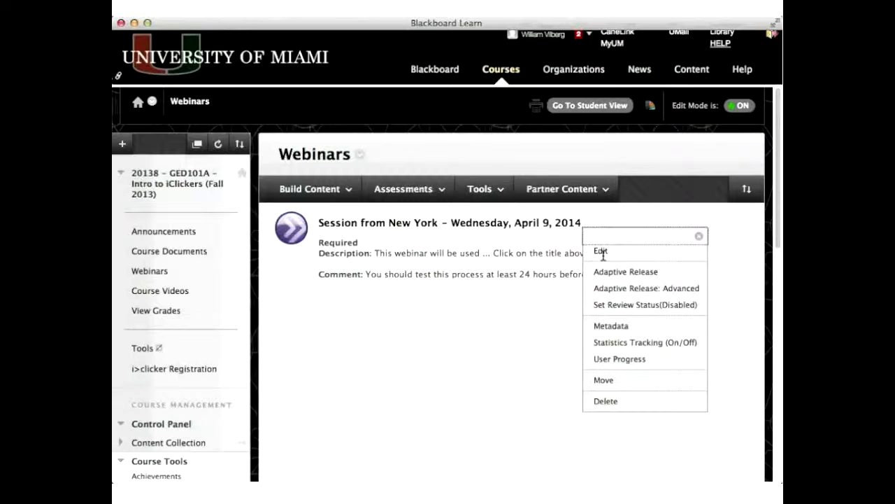
left_click(637, 220)
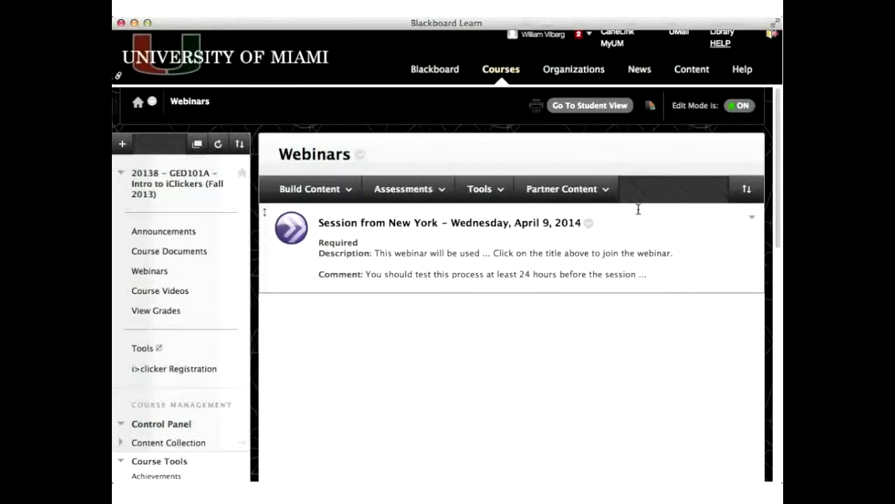
left_click(589, 222)
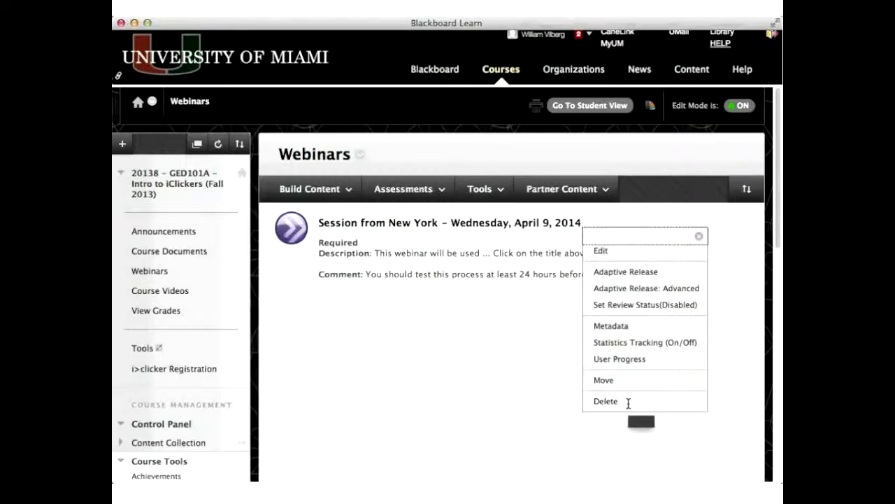
- Open the link's edit page, review its settings, and cancel without changes
left_click(630, 251)
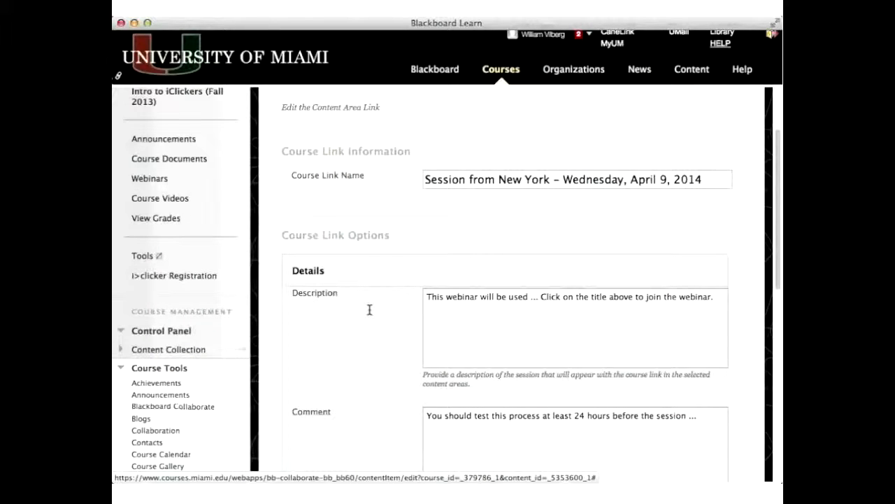
scroll(370, 309, "up", 3)
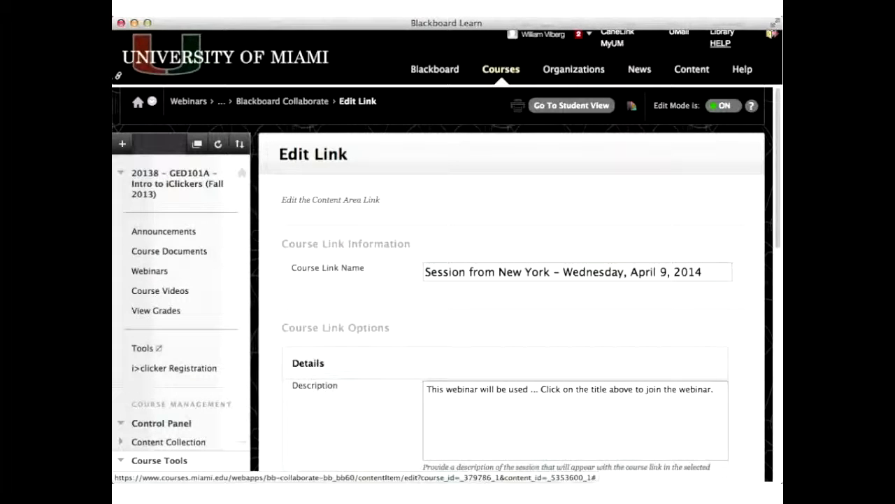
scroll(636, 186, "down", 10)
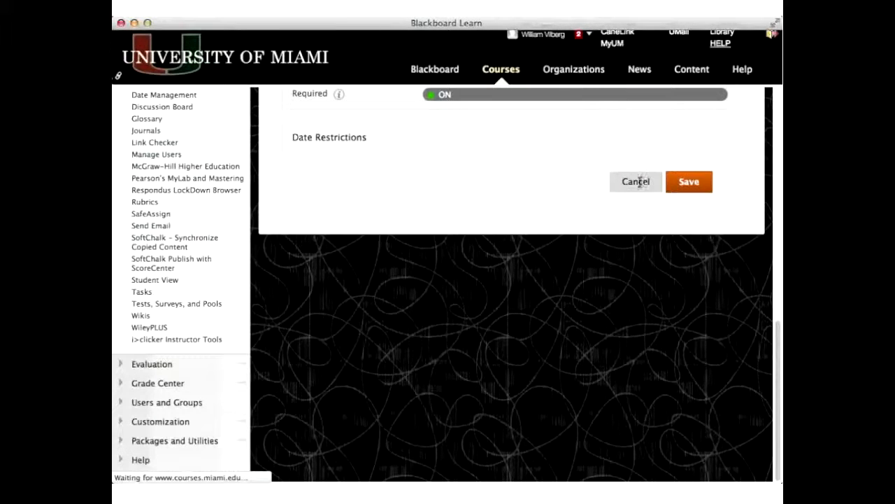
left_click(635, 182)
- Open the link's options menu again and review the Adaptive Release entry
left_click(589, 223)
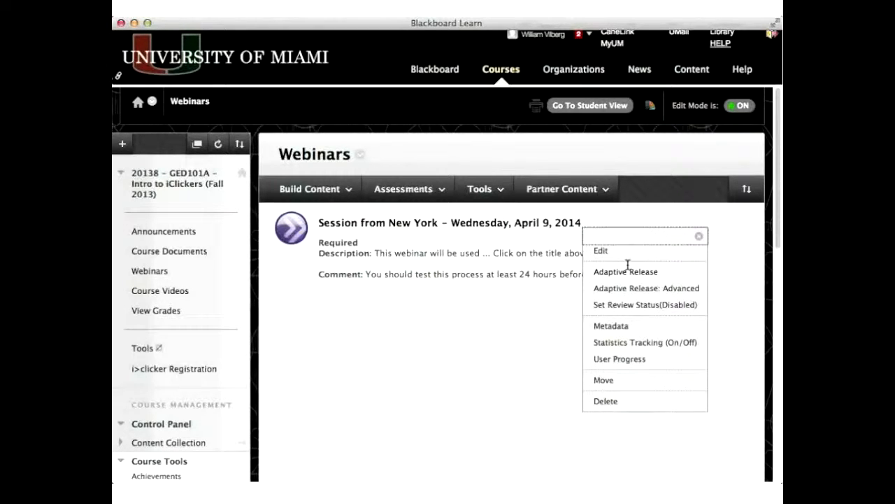
left_click(506, 326)
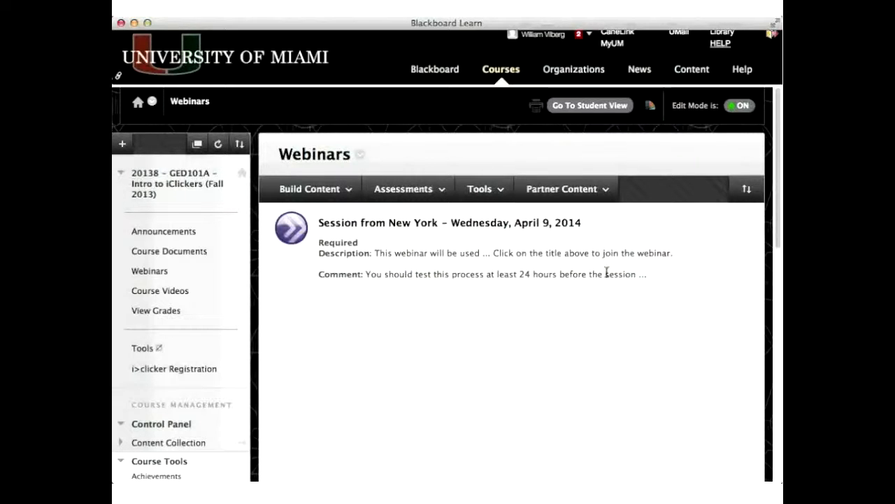
left_click(590, 223)
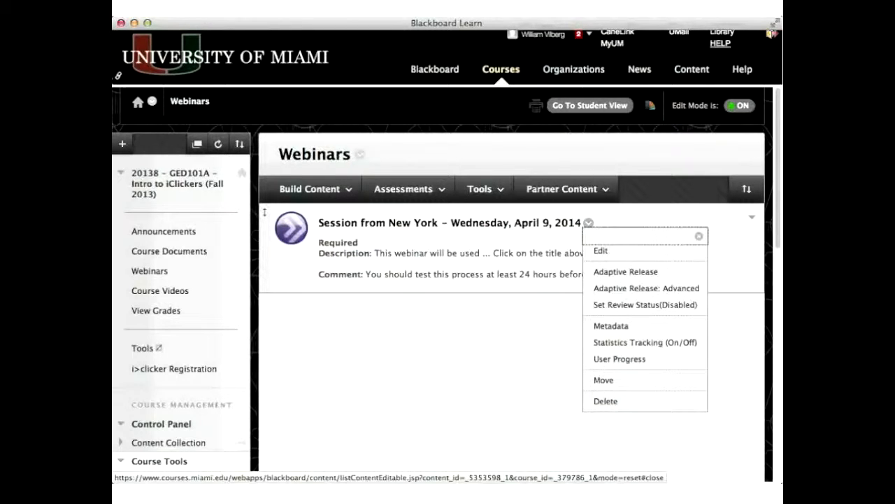
left_click(619, 274)
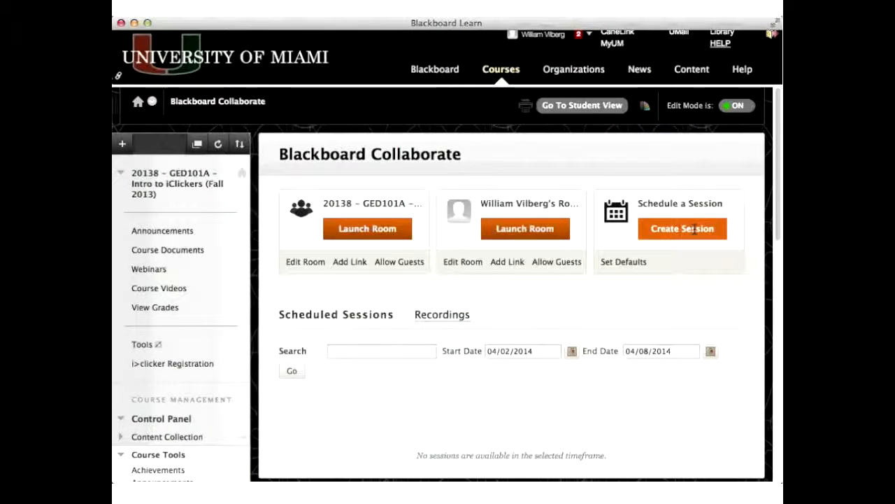
- Start creating a new Collaborate session and examine its start time, end time and early session entry options
left_click(695, 228)
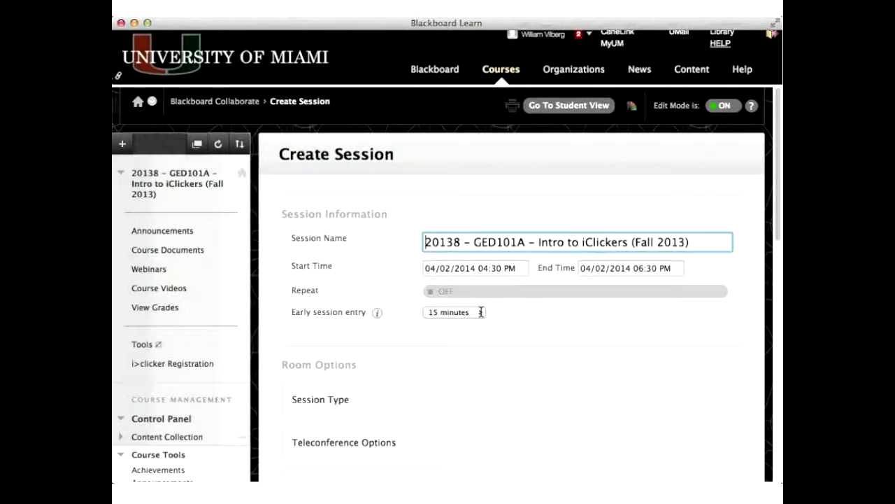
left_click(481, 312)
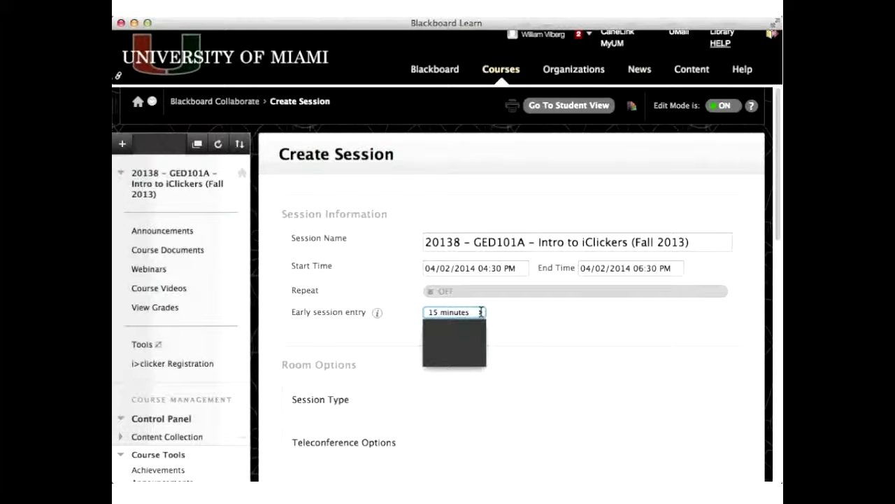
left_click(488, 269)
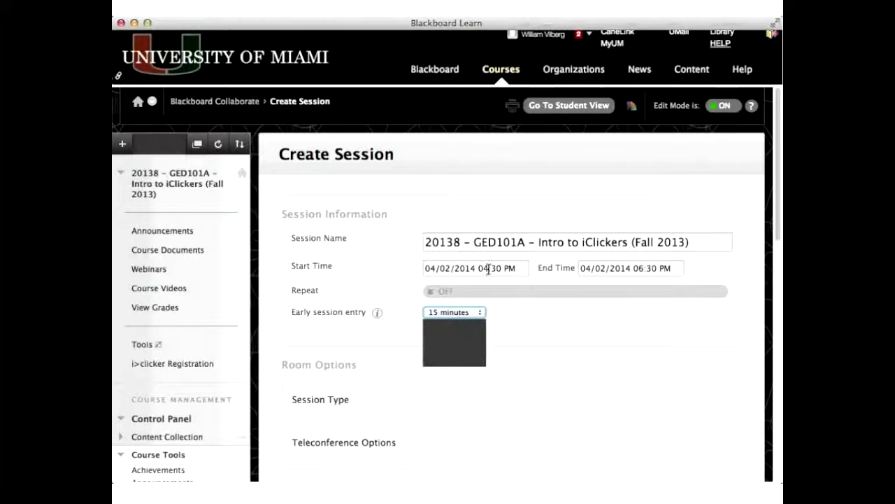
left_click(656, 268)
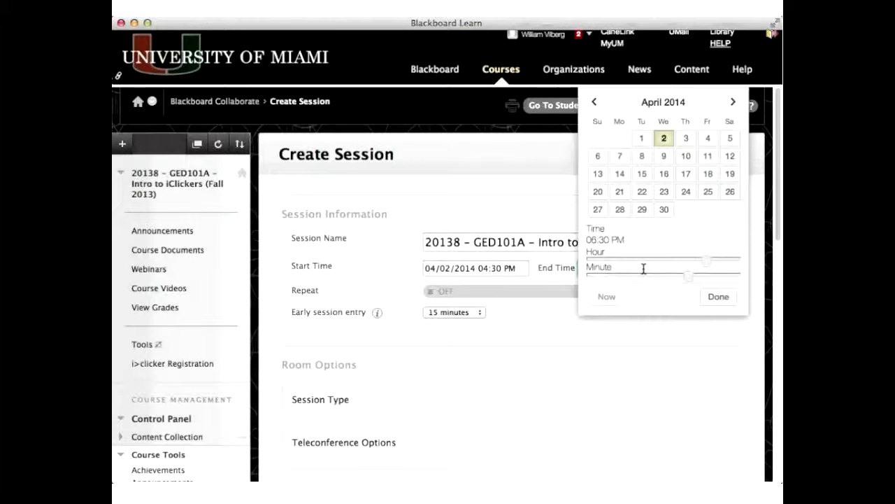
left_click(403, 272)
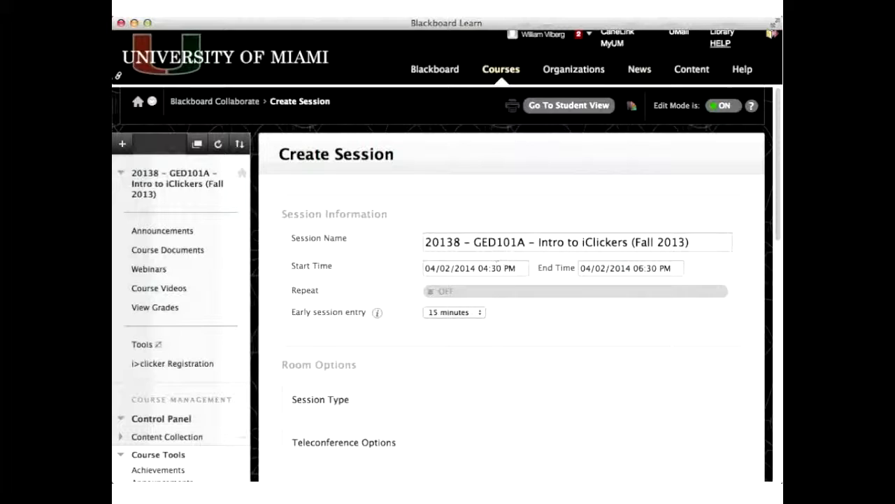
left_click(476, 311)
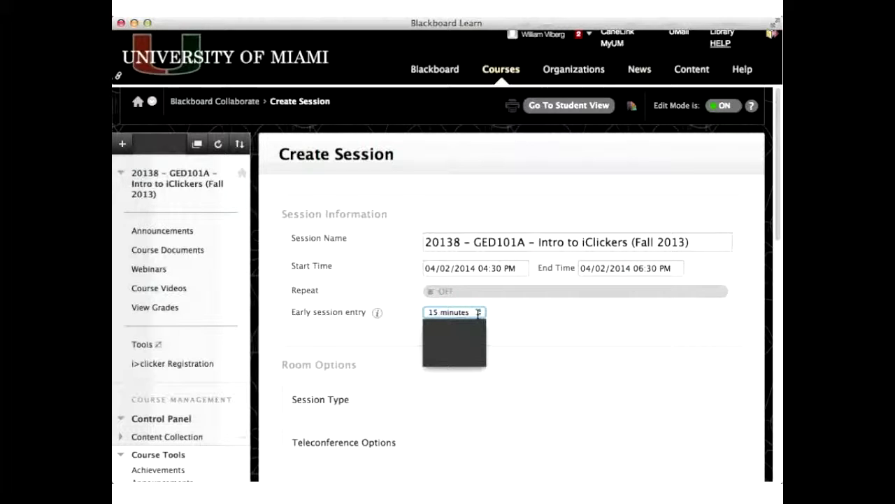
left_click(550, 334)
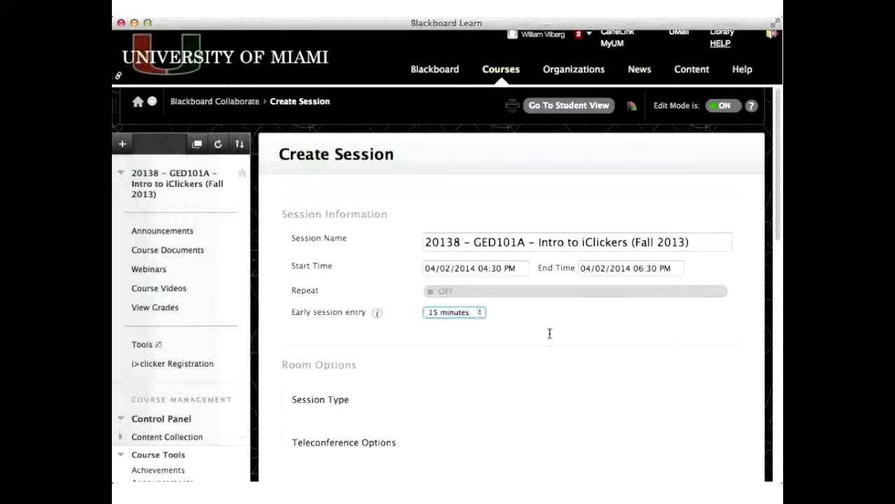
- Expand the Session Type and Teleconference Options sections to review their choices
left_click(339, 396)
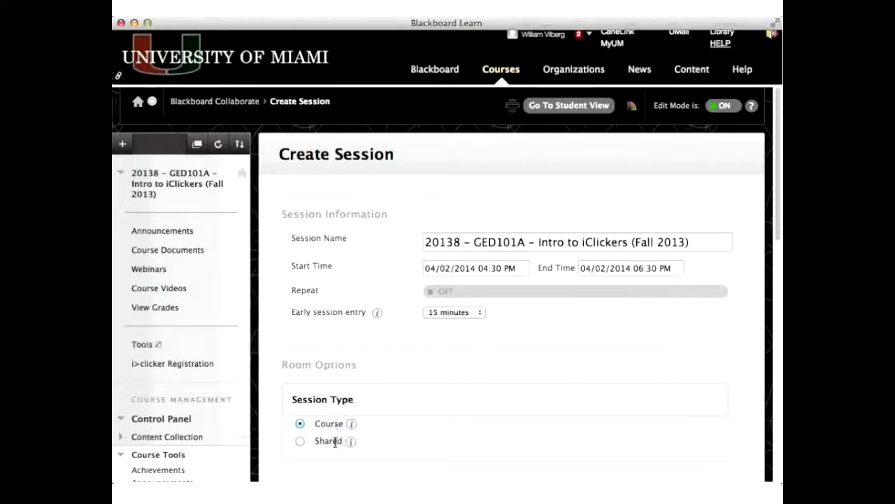
mouse_move(351, 423)
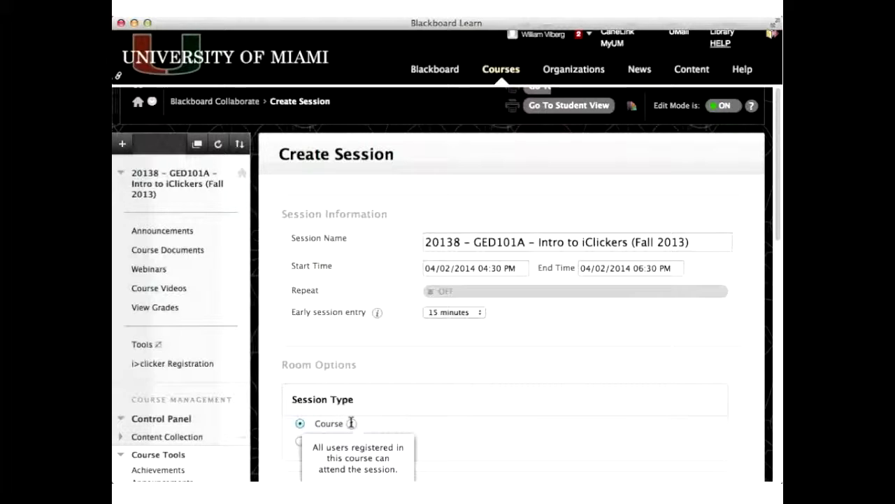
scroll(351, 423, "down", 3)
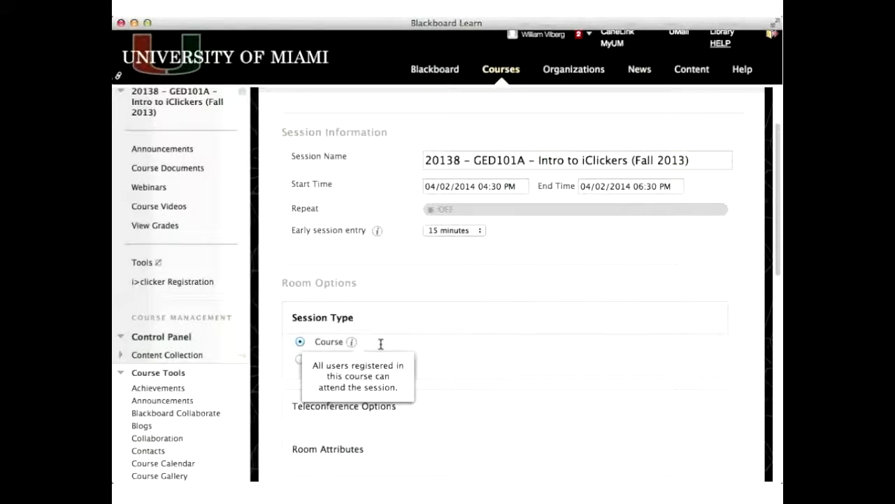
mouse_move(351, 358)
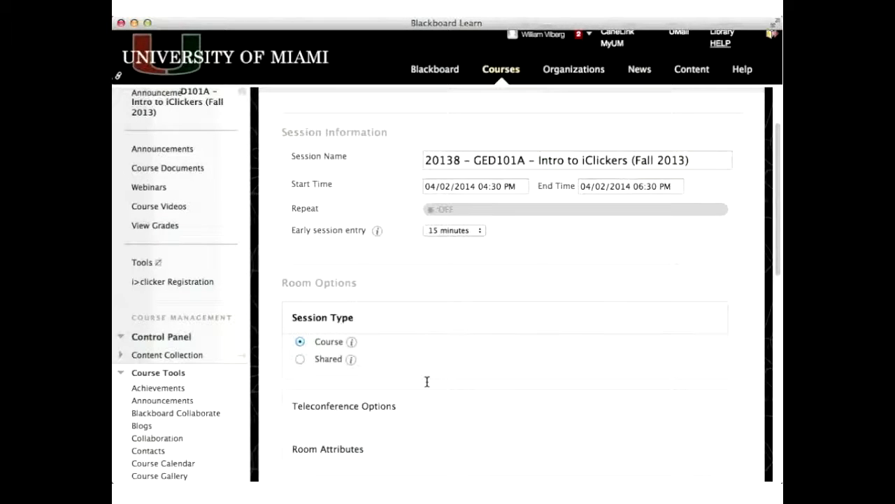
scroll(427, 382, "down", 2)
left_click(380, 337)
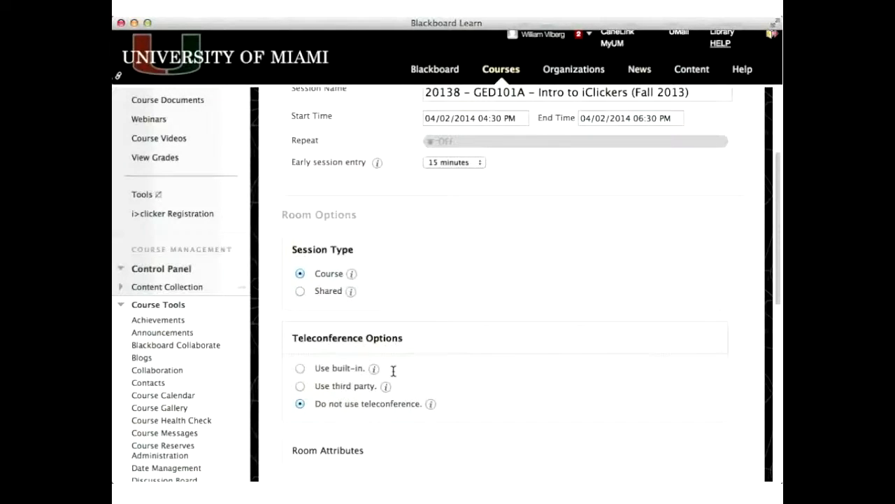
left_click(419, 335)
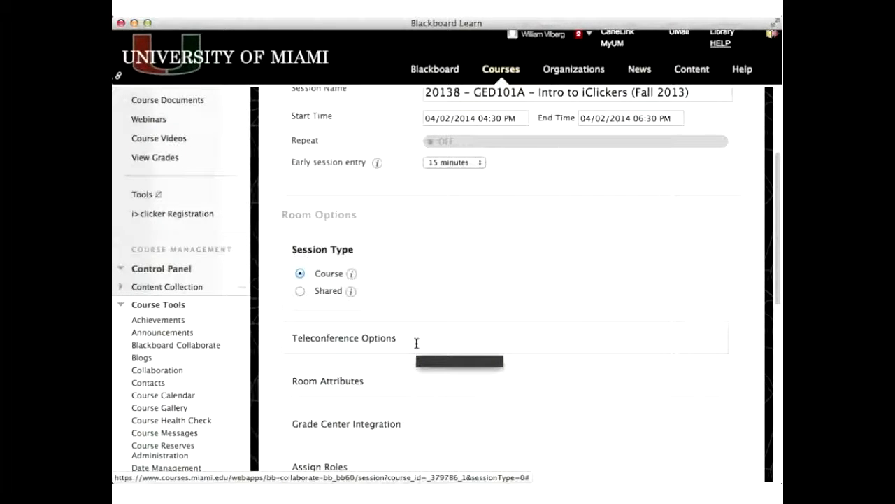
- Expand Room Attributes and review the recording mode and other room settings
left_click(407, 378)
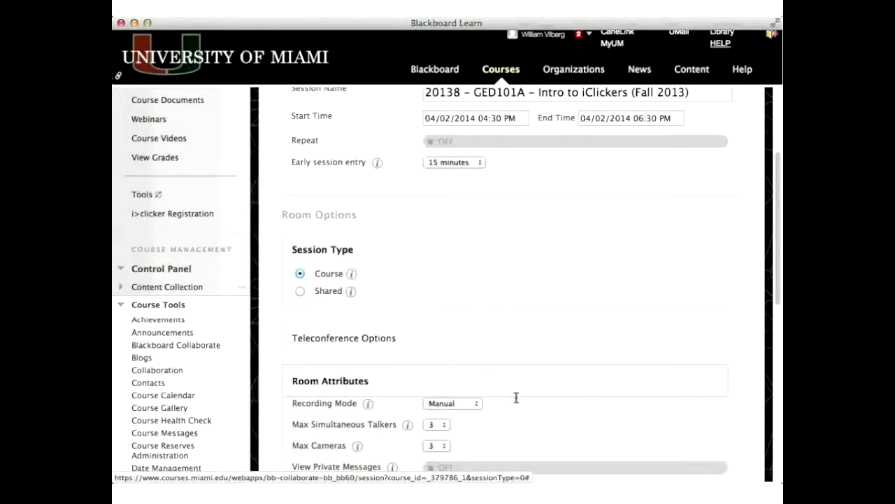
scroll(517, 397, "down", 5)
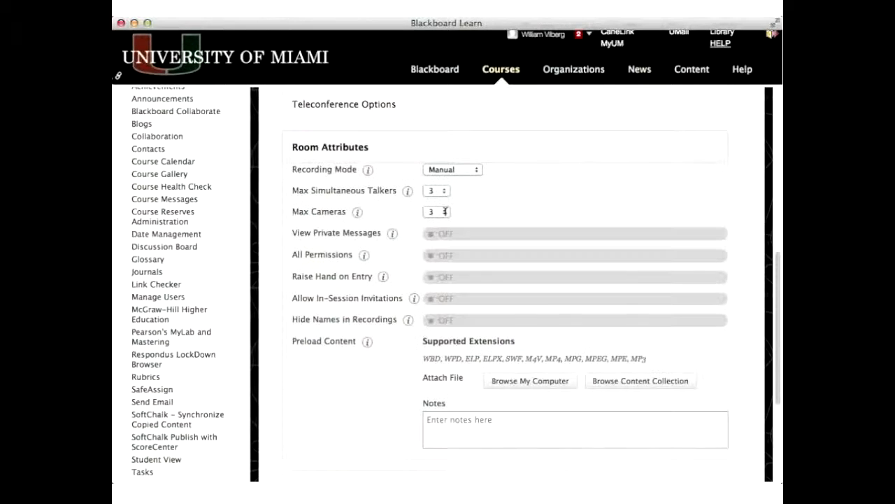
left_click(478, 170)
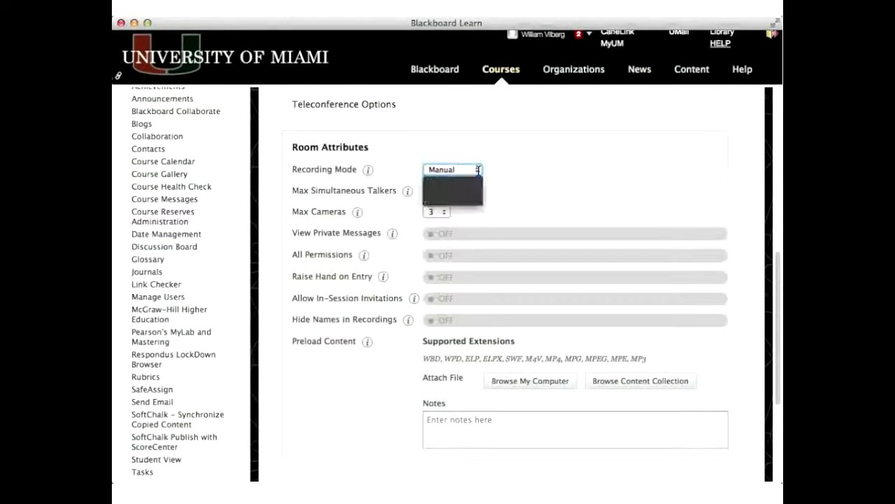
left_click(481, 199)
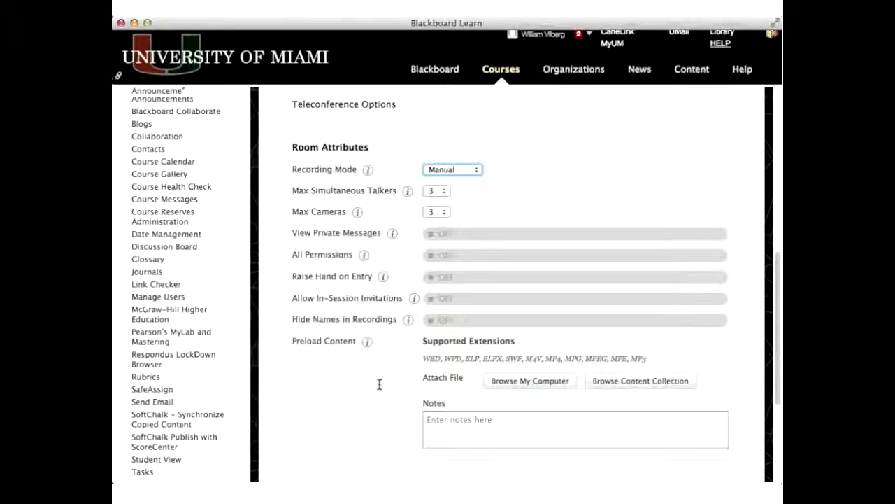
scroll(419, 336, "down", 1)
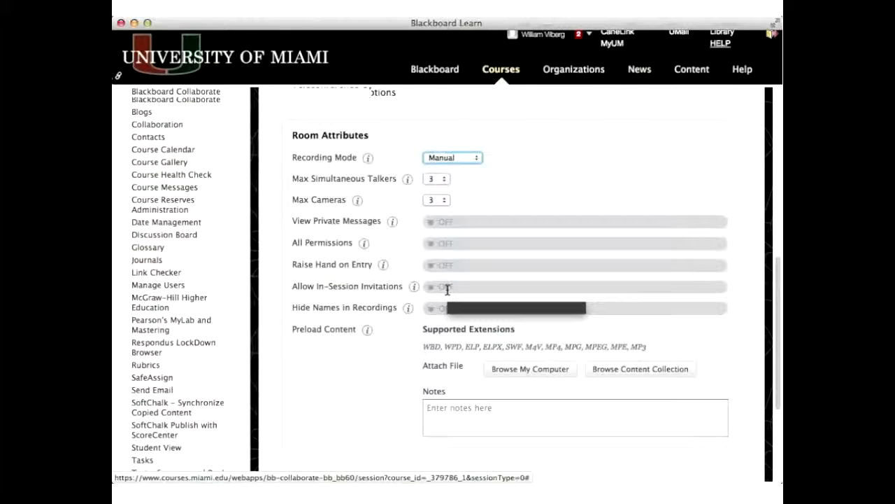
scroll(447, 289, "down", 5)
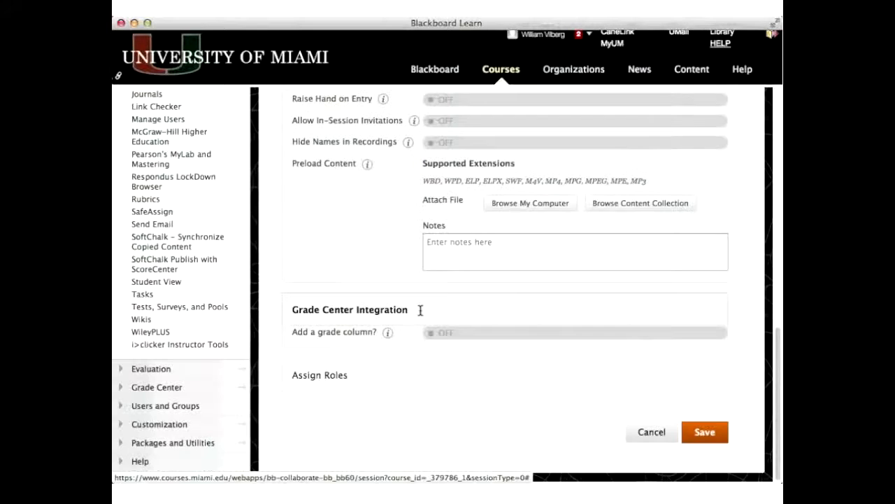
- Turn on the grade column for the session and set its points to 1
left_click(472, 333)
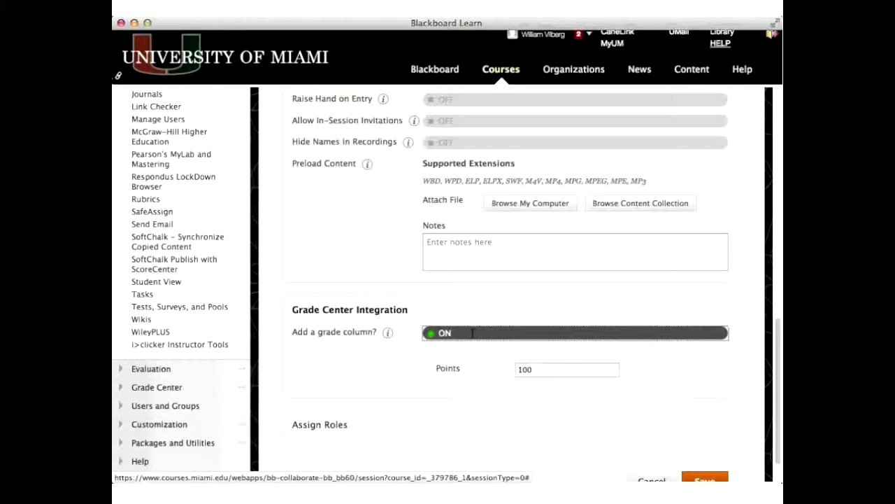
left_click(526, 369)
key("BackSpace")
key("BackSpace")
key("BackSpace")
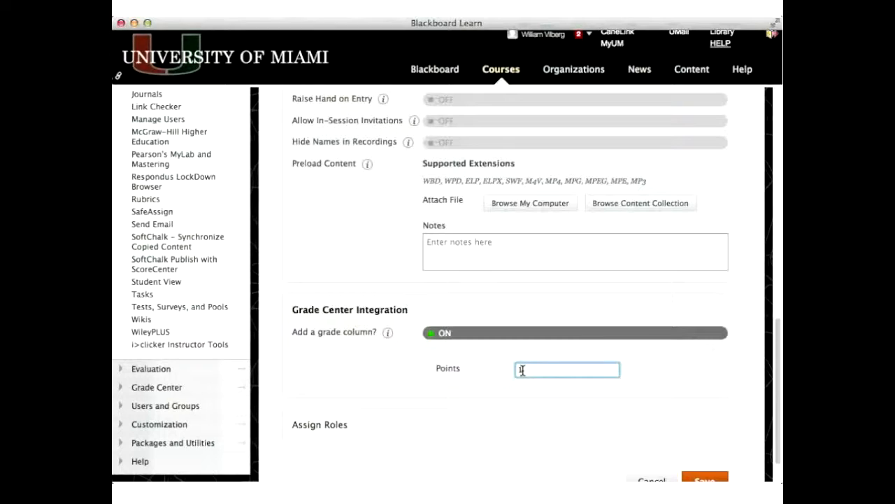
type("1")
left_click(682, 396)
scroll(340, 384, "down", 1)
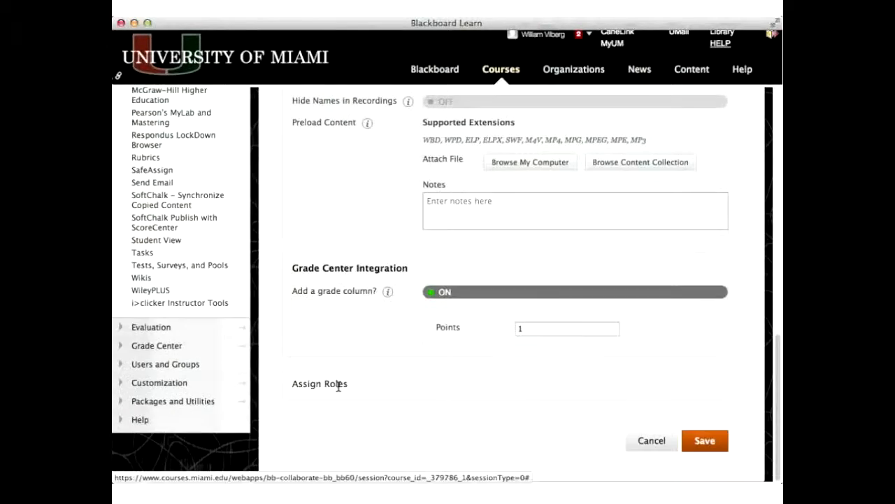
- Under Assign Roles, choose Assign access and add one more course user as a moderator
left_click(340, 384)
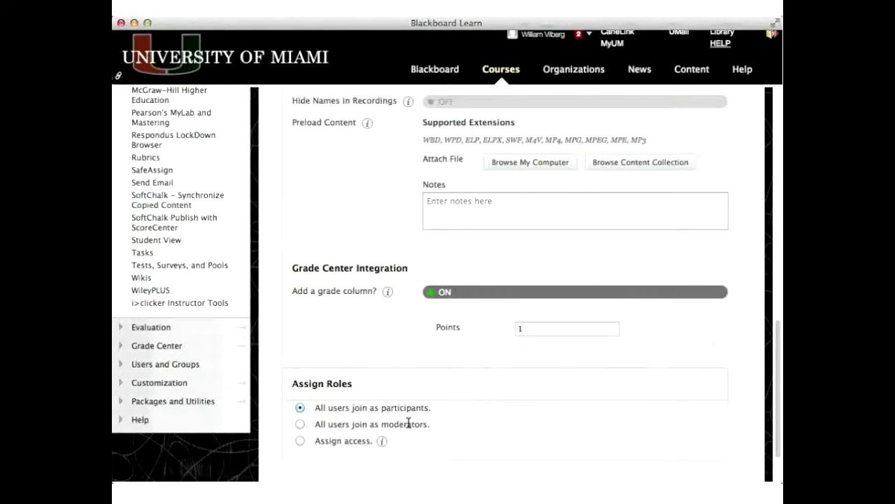
left_click(358, 441)
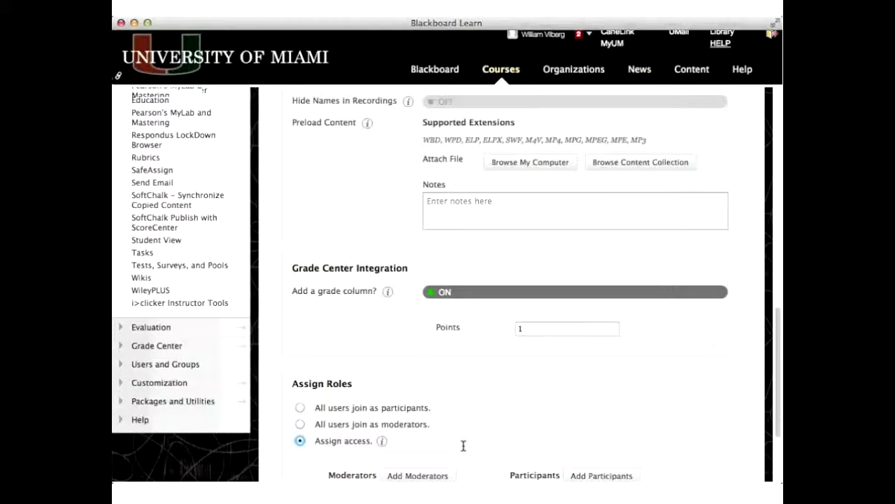
scroll(463, 446, "down", 3)
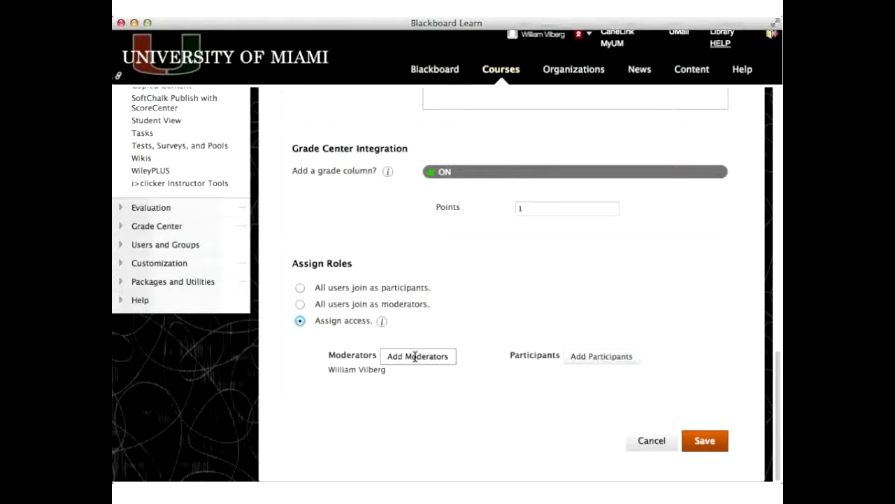
left_click(420, 356)
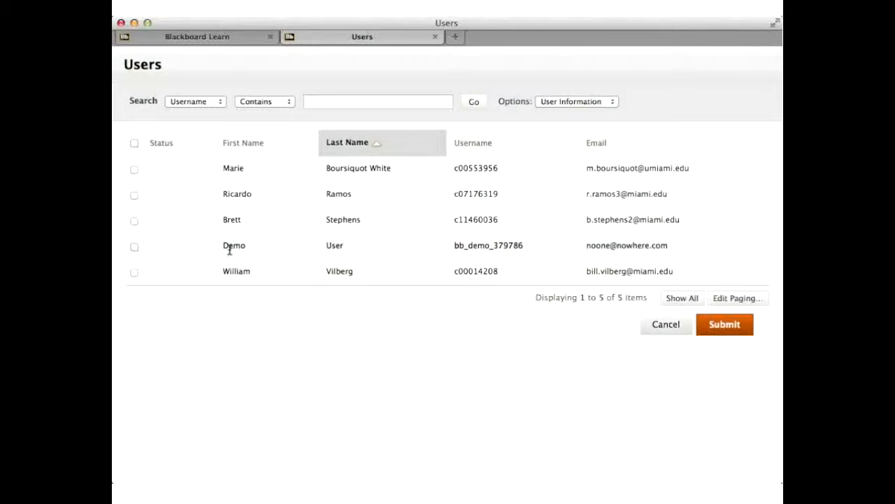
left_click(133, 220)
left_click(735, 333)
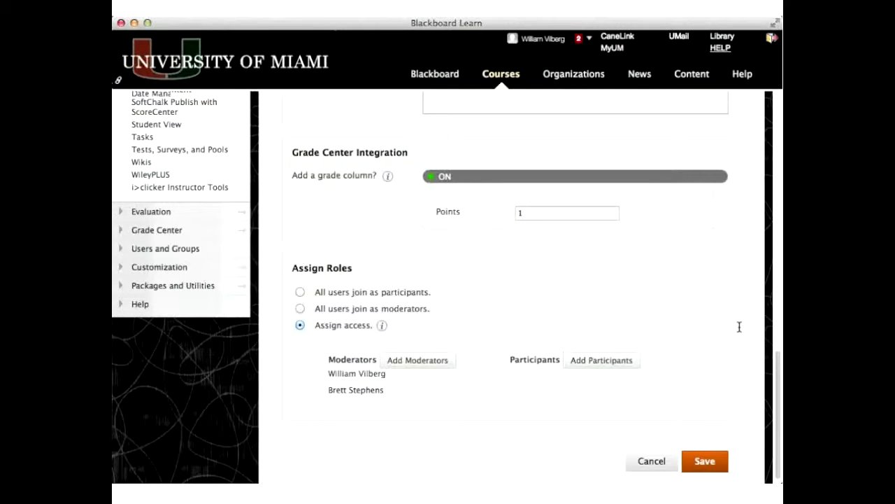
scroll(738, 323, "up", 20)
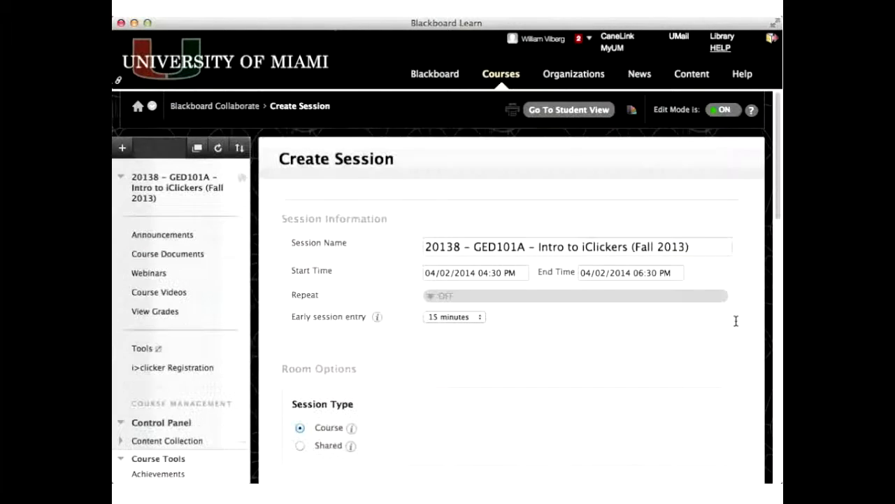
left_click_drag(301, 158, 366, 158)
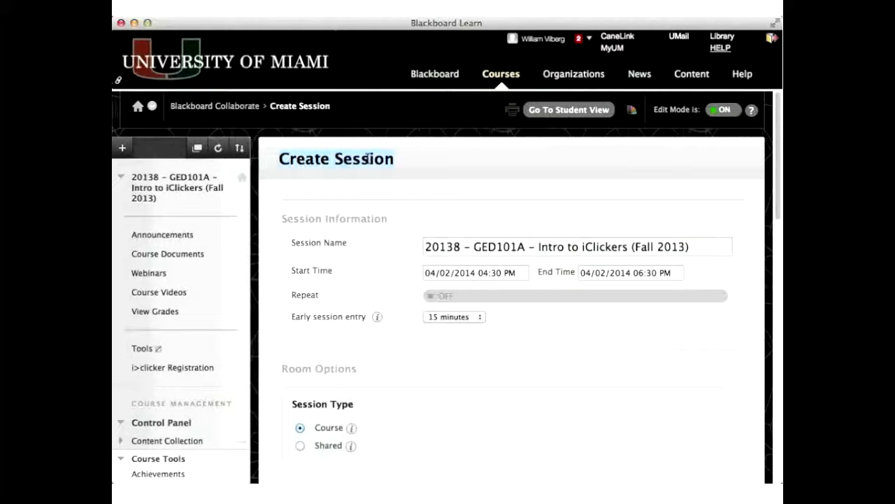
left_click_drag(366, 158, 399, 159)
left_click(400, 158)
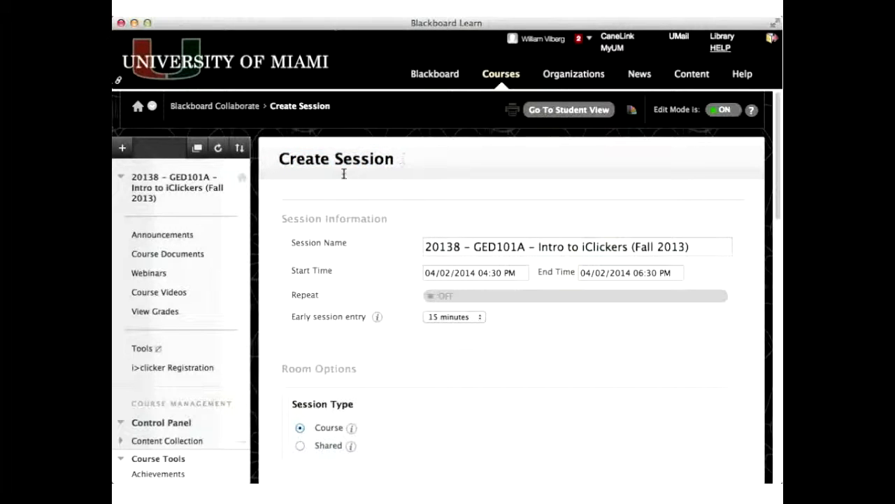